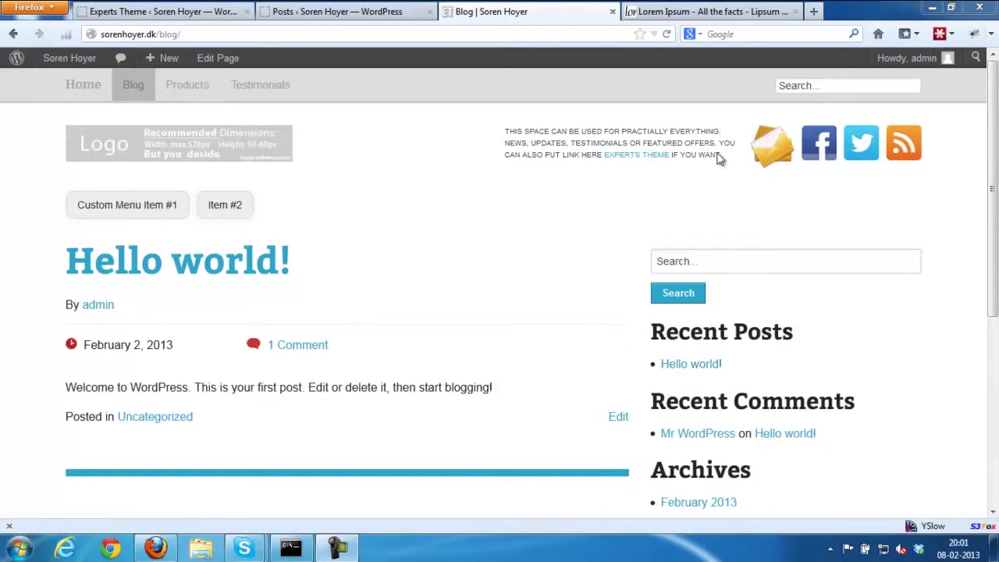
Start a new post titled 'New Post' and move into the body.
click(337, 11)
click(225, 89)
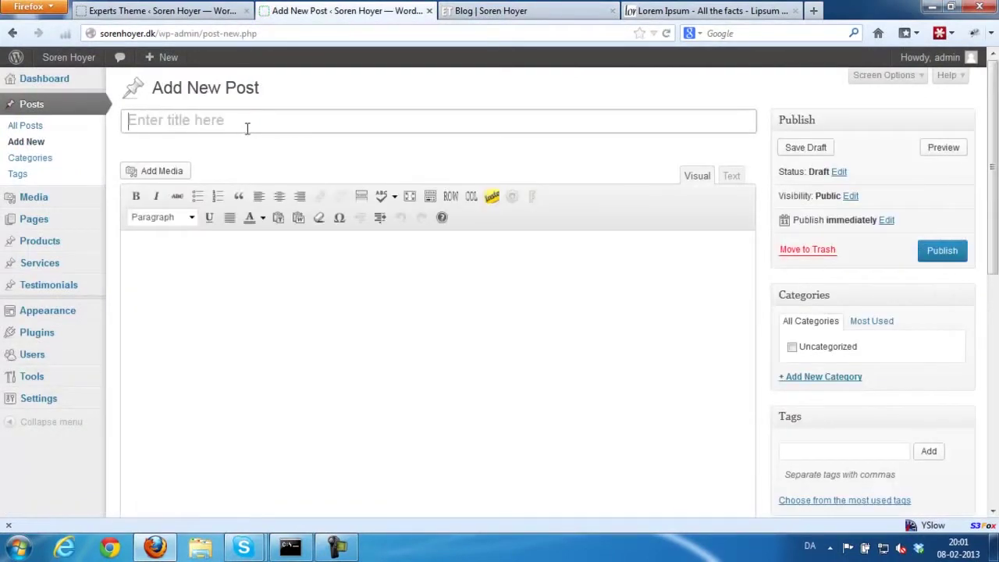
text(New Post)
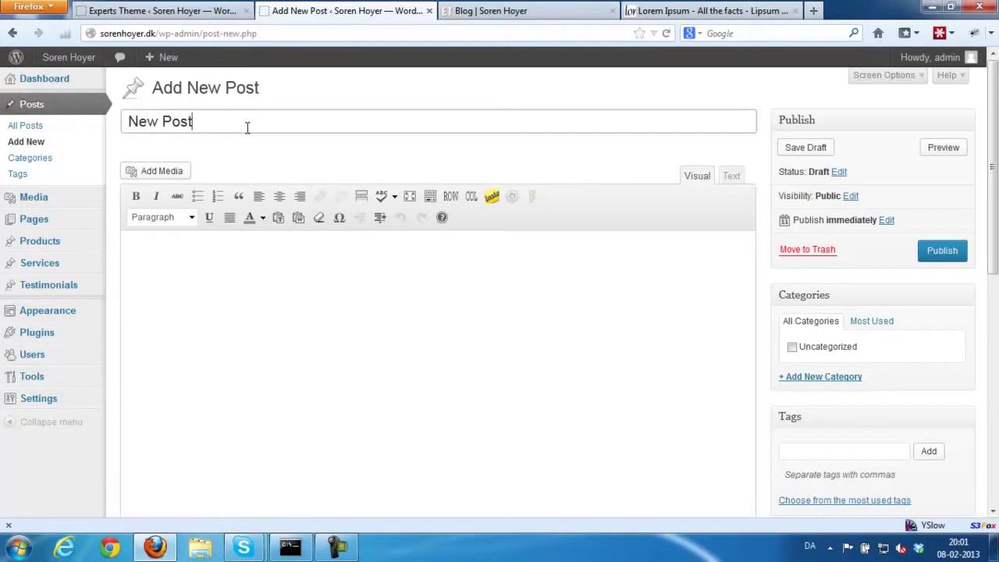
key(Tab)
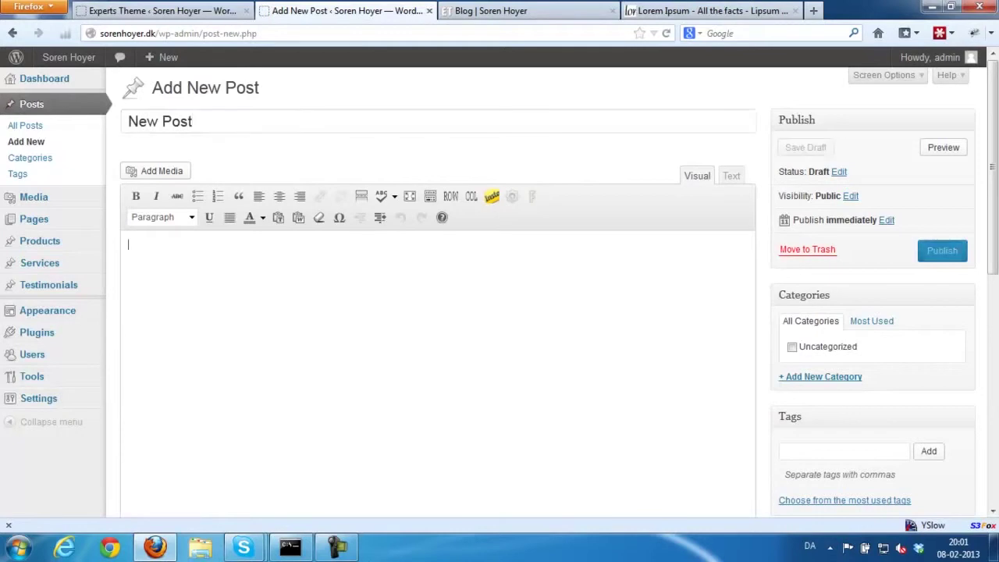
Copy three Lorem Ipsum paragraphs from the lipsum page and paste them into the post body.
click(714, 13)
click(248, 164)
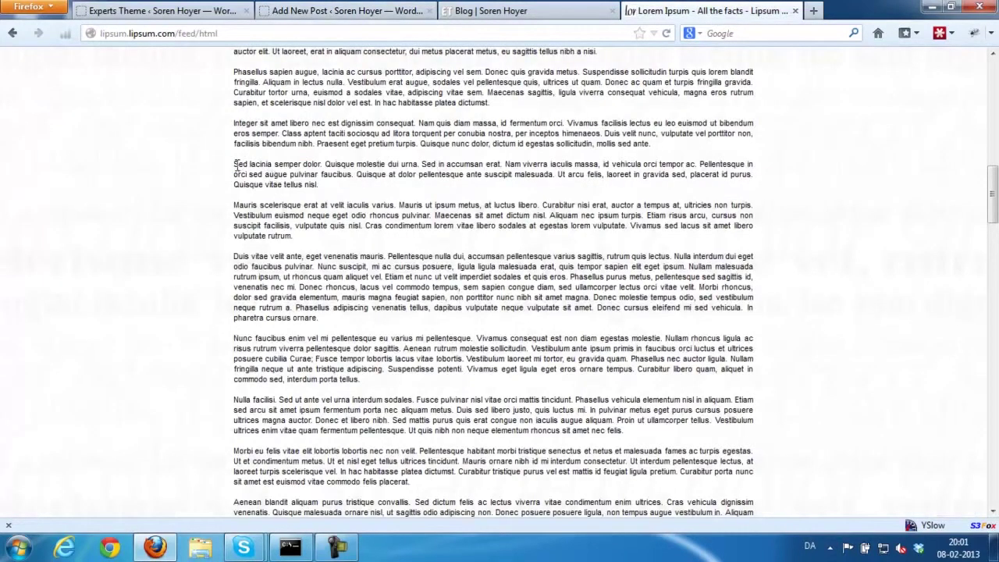
drag(234, 164, 368, 326)
key(ctrl+c)
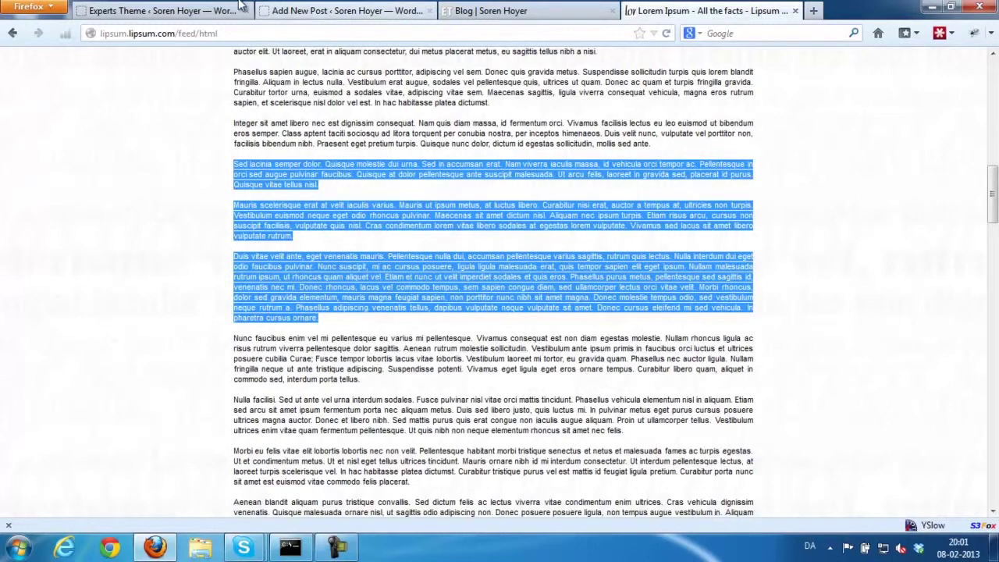
click(343, 11)
key(ctrl+v)
scroll(465, 389, down, 2)
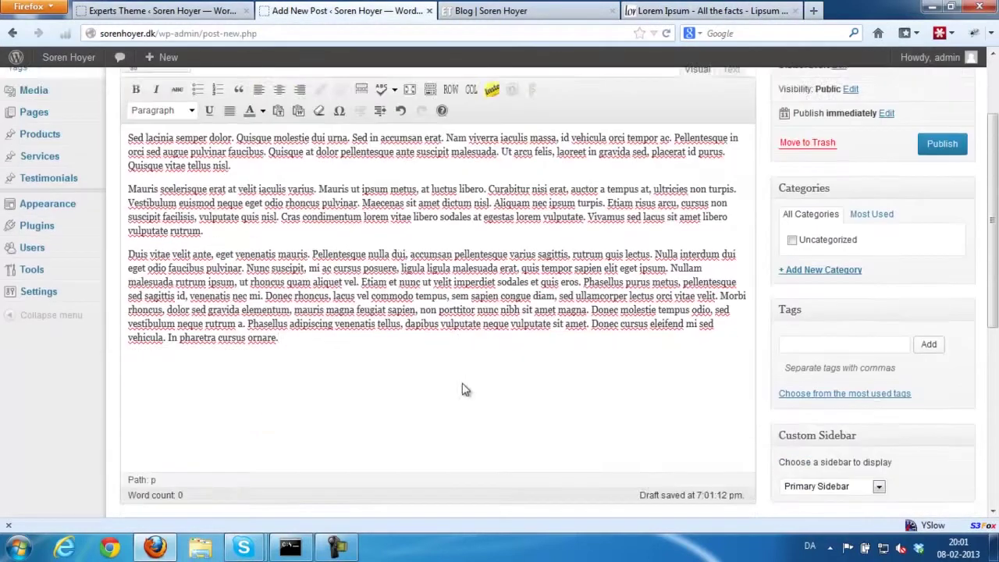
scroll(465, 389, down, 2)
scroll(806, 451, down, 3)
Set the autumn leaves image, autumn.jpg, as the post's featured image.
click(838, 333)
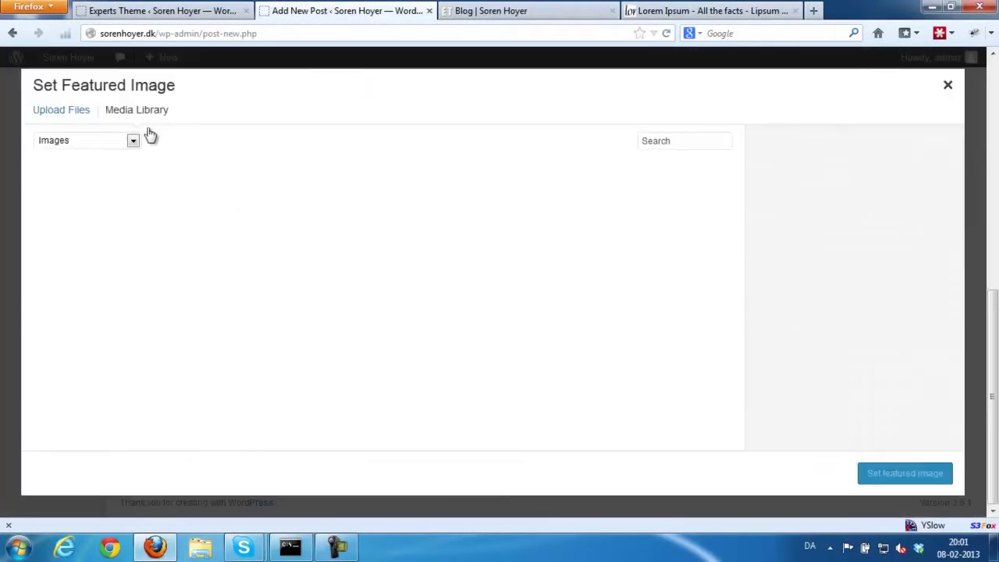
click(219, 334)
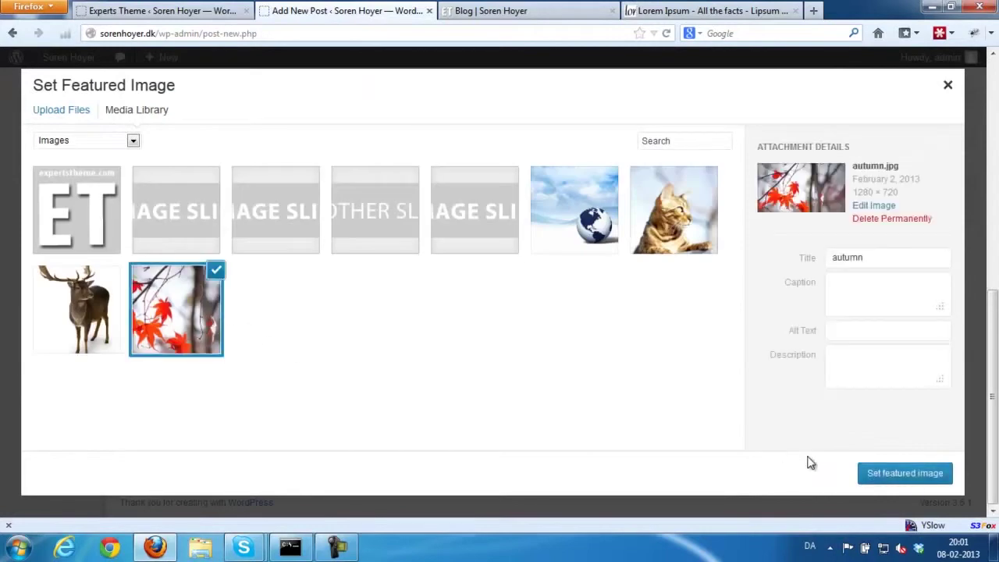
click(874, 474)
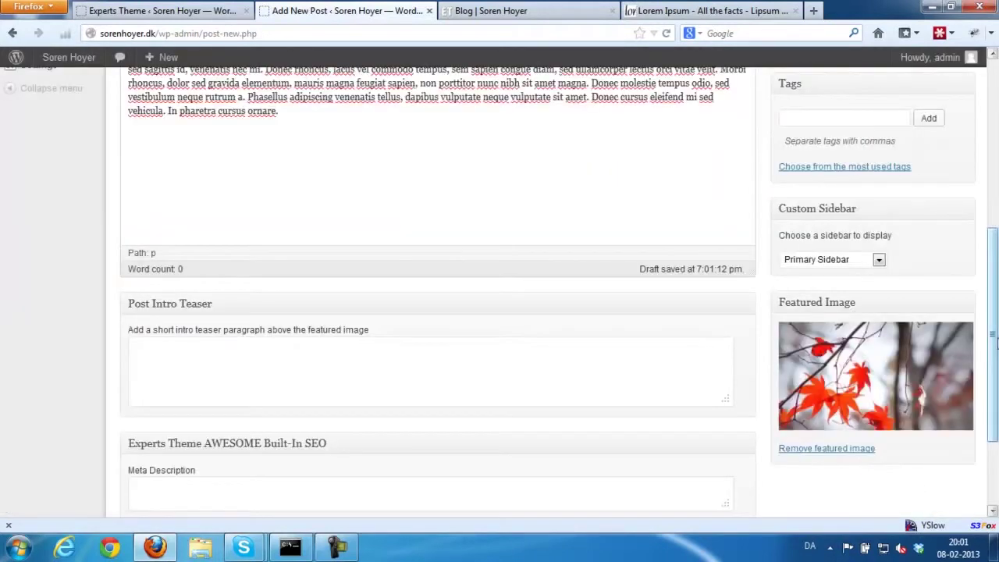
drag(994, 338, 994, 326)
Keep Primary Sidebar as the post's sidebar, publish it, and view the blog.
click(862, 293)
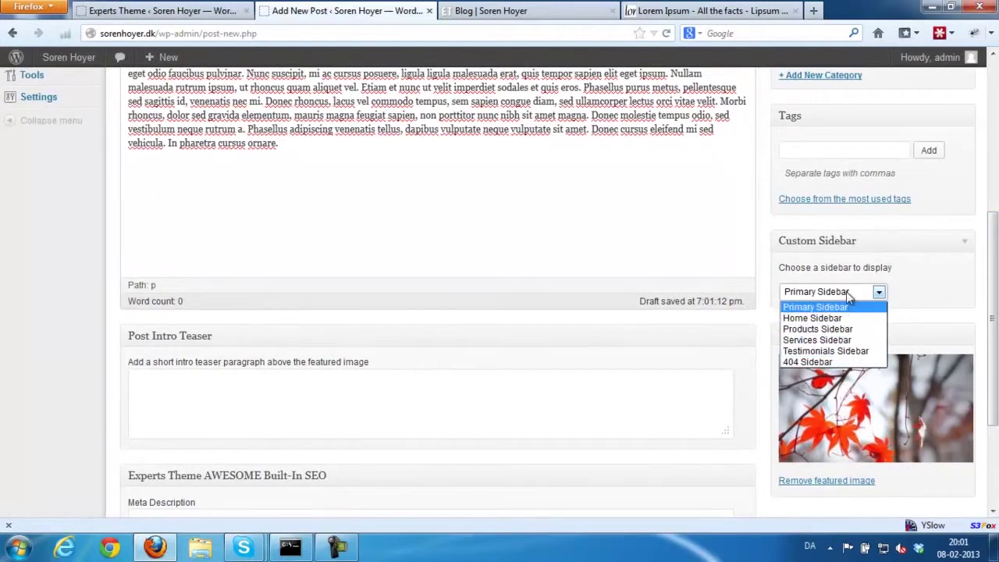
click(802, 305)
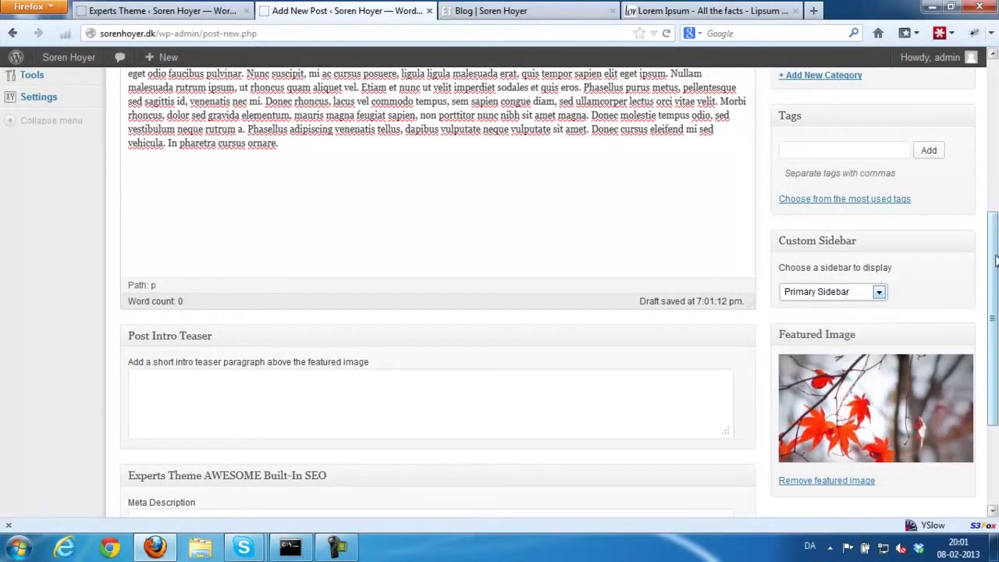
click(993, 82)
click(942, 251)
click(507, 11)
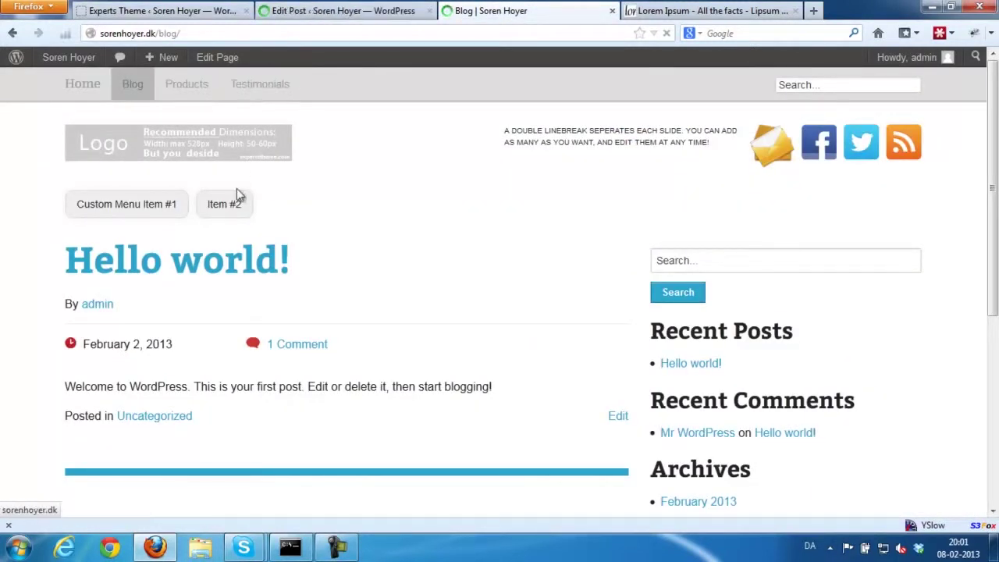
Cut the first paragraph out of the post body, leaving no empty line.
scroll(338, 255, down, 2)
scroll(340, 273, down, 9)
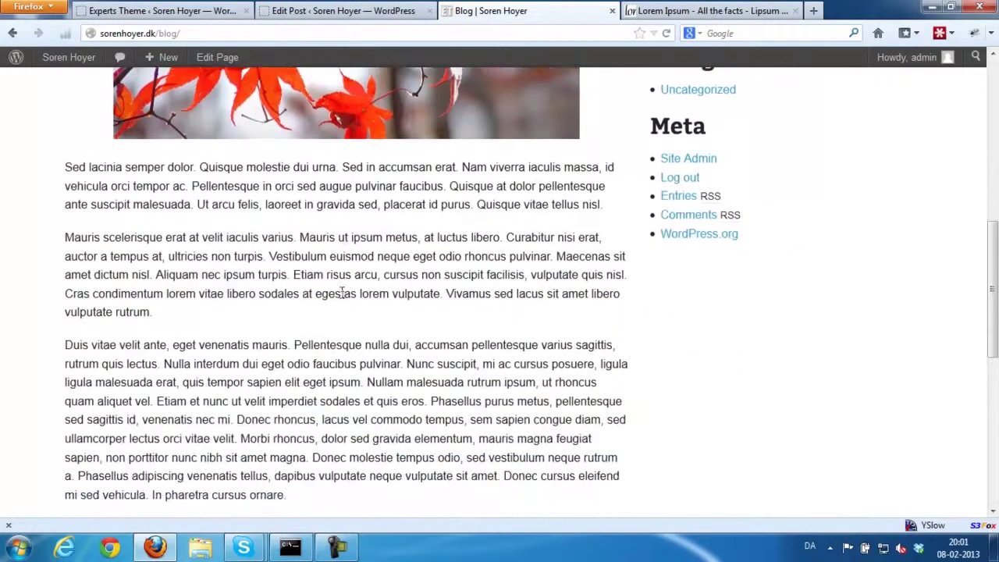
scroll(339, 281, up, 7)
click(343, 11)
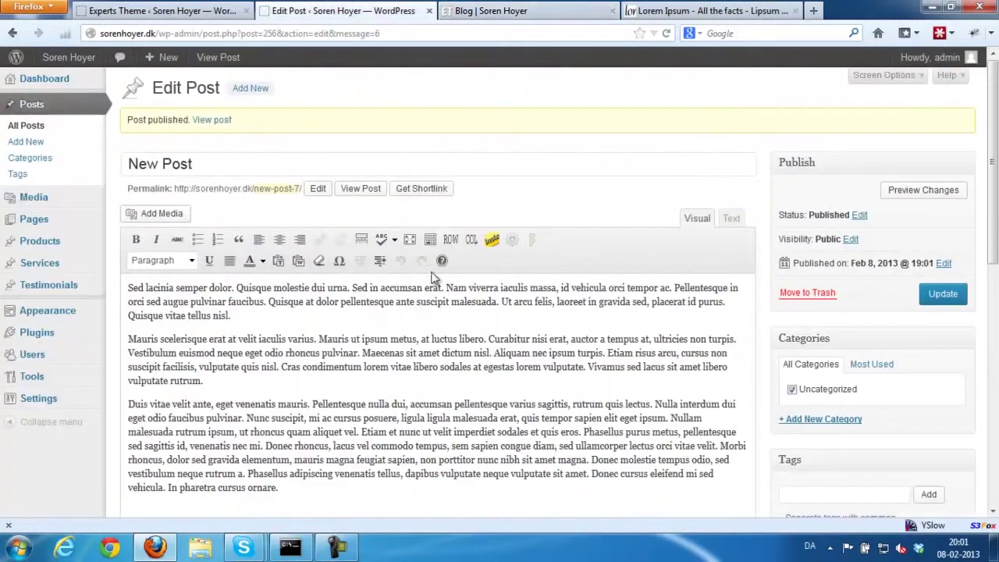
drag(233, 316, 7, 247)
key(ctrl+c)
key(Delete)
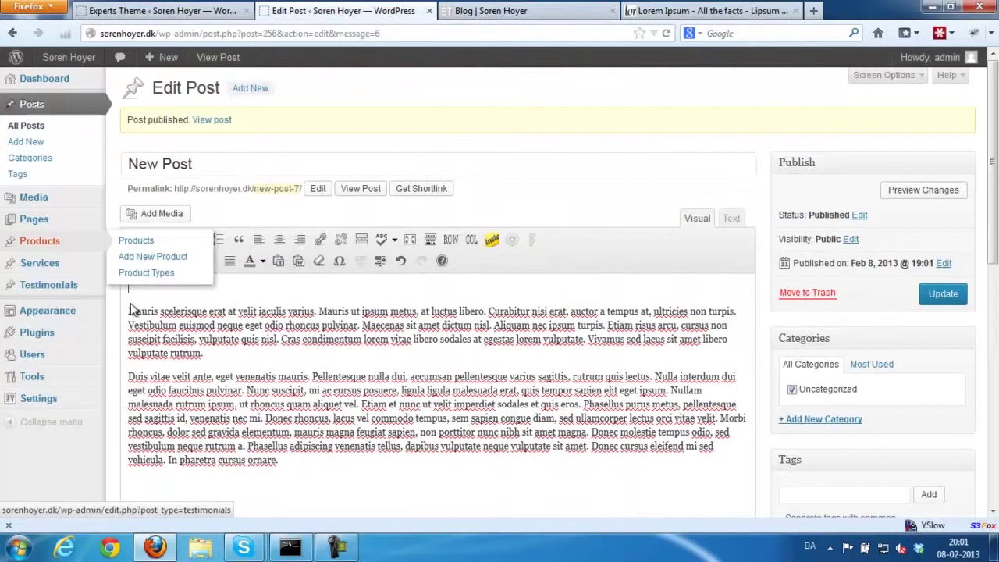
key(BackSpace)
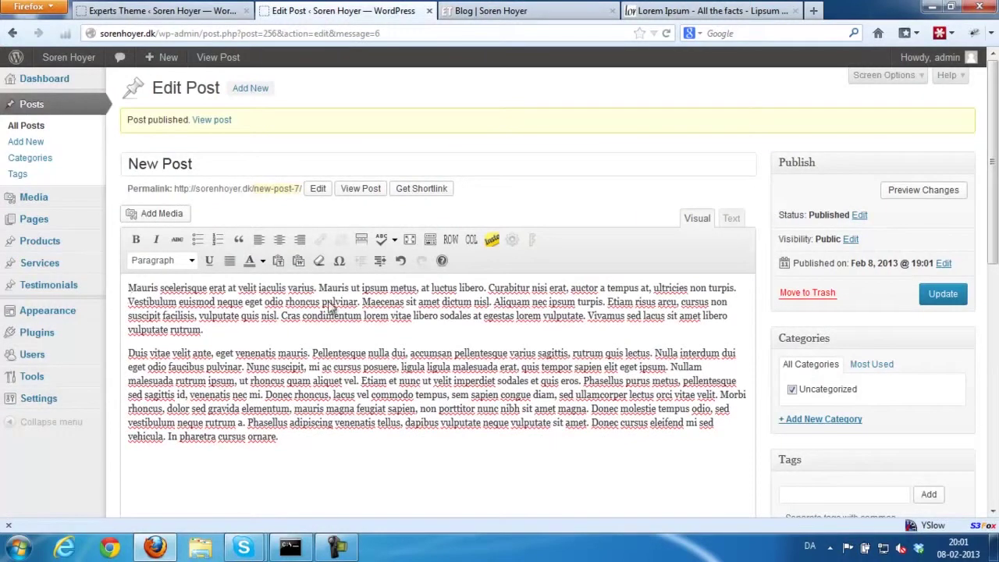
Paste that paragraph into the Post Intro Teaser box and update the post.
scroll(550, 396, down, 7)
click(351, 416)
key(ctrl+v)
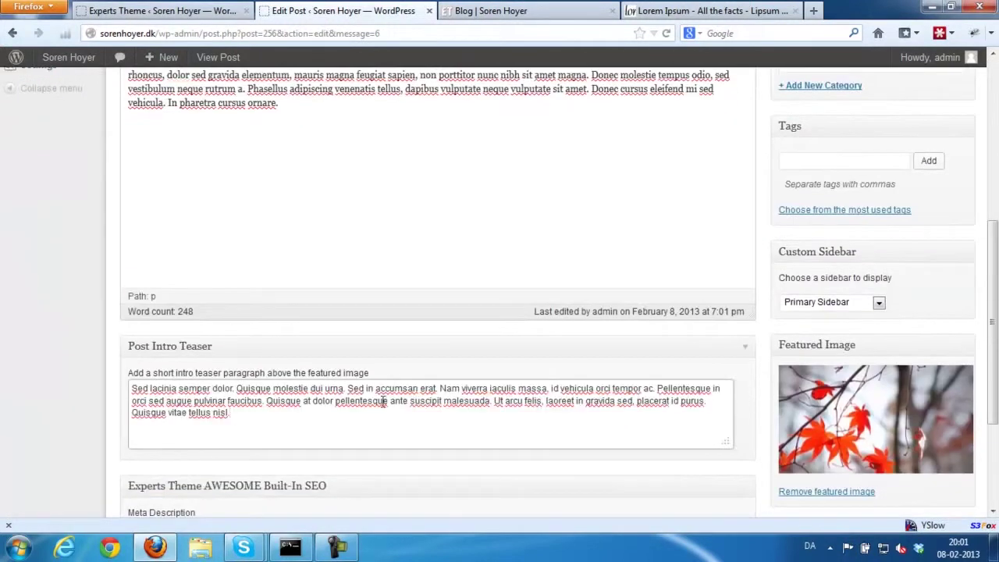
key(F5)
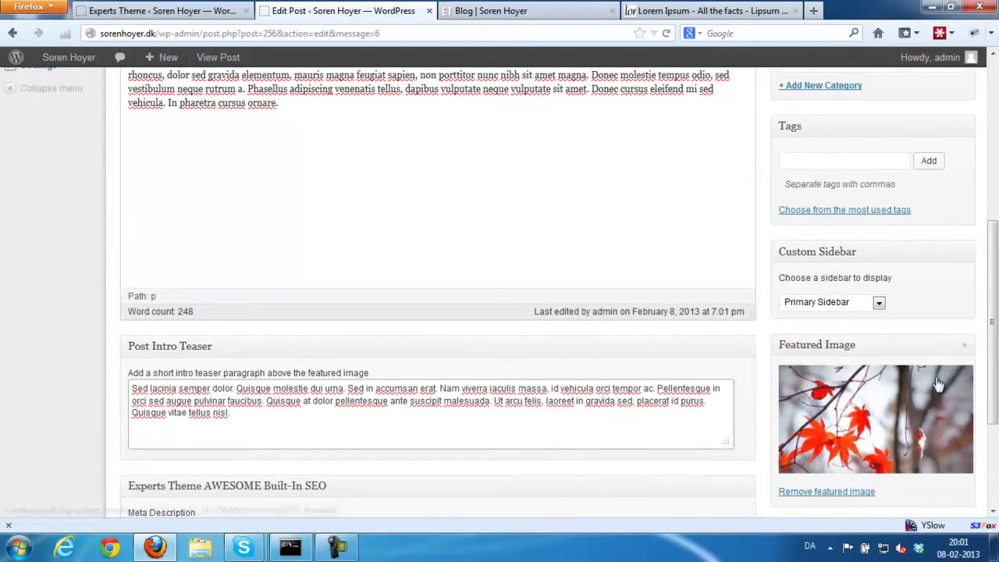
click(943, 294)
Reload the blog to check the teaser above the featured image.
key(ctrl+Tab)
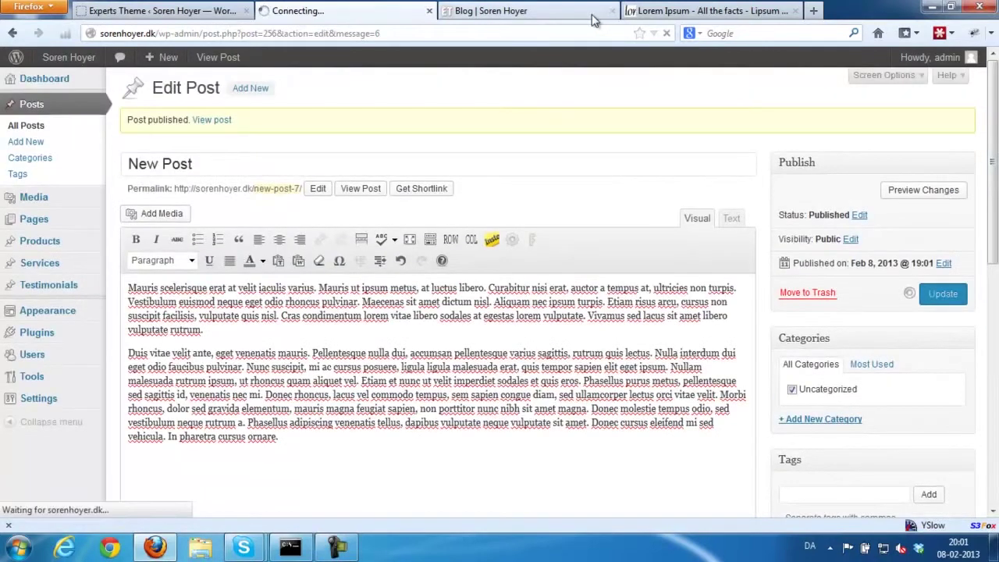
key(F5)
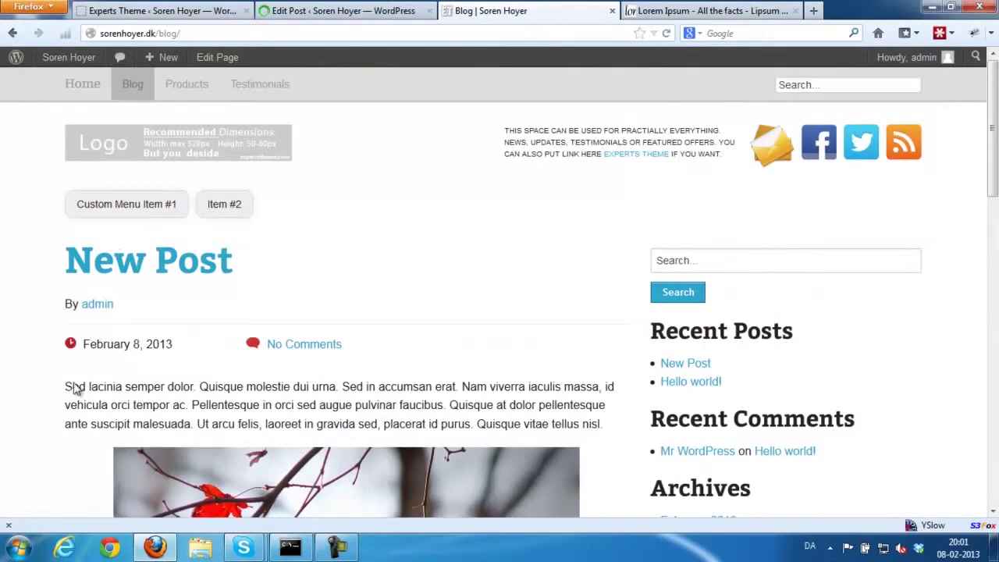
drag(65, 386, 414, 439)
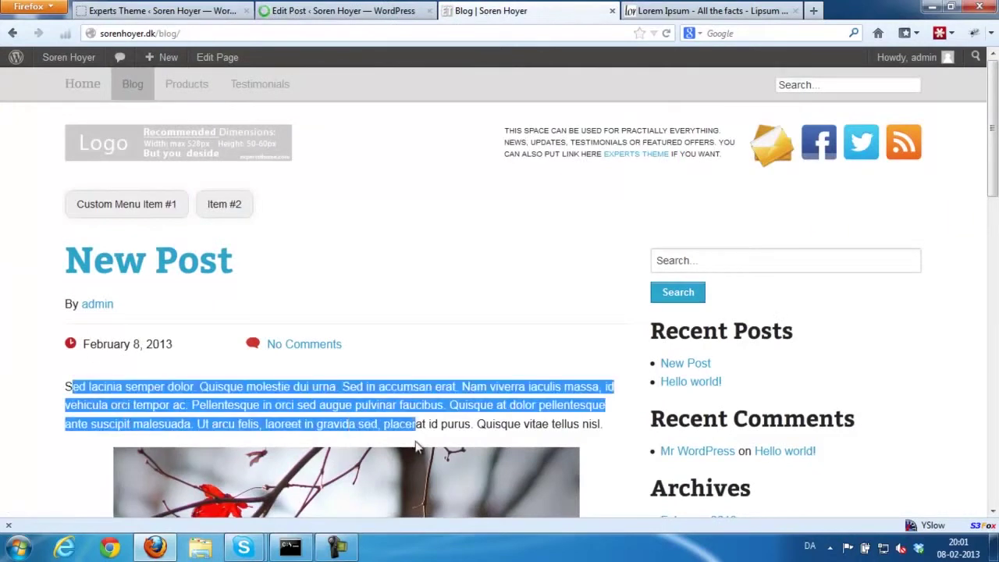
click(422, 441)
scroll(421, 390, down, 4)
scroll(411, 367, up, 4)
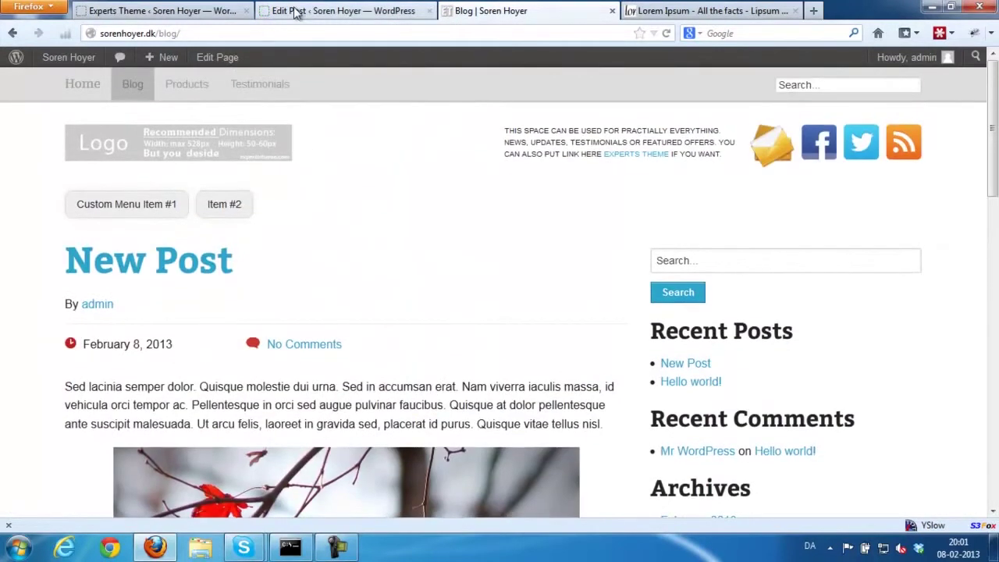
Insert a More tag after the first body paragraph and update the post.
click(296, 12)
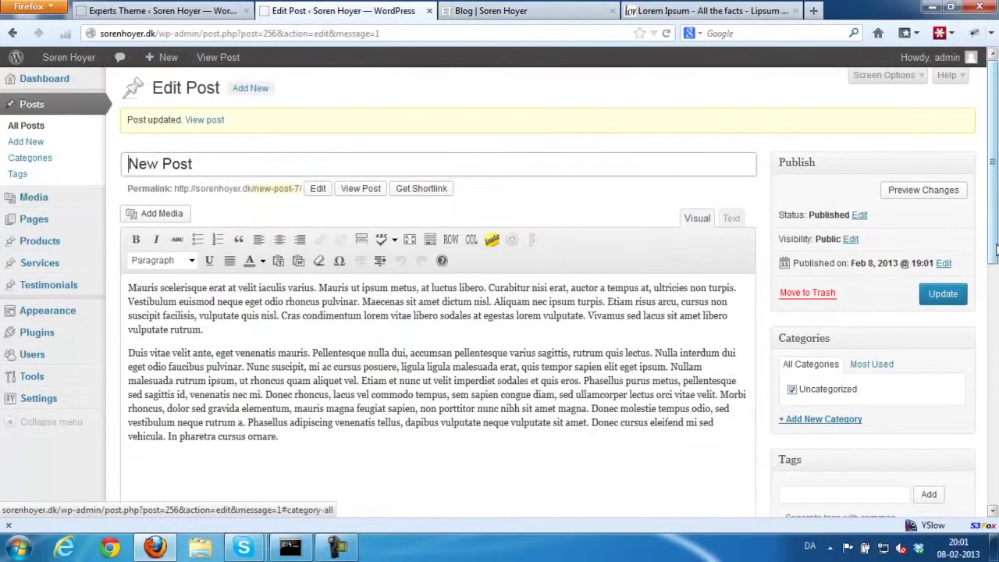
click(243, 334)
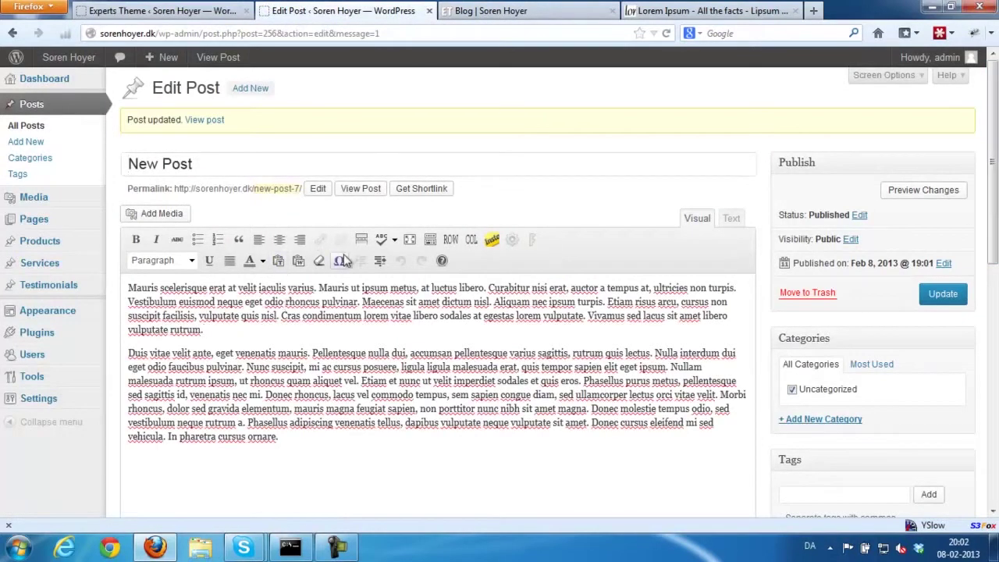
click(362, 238)
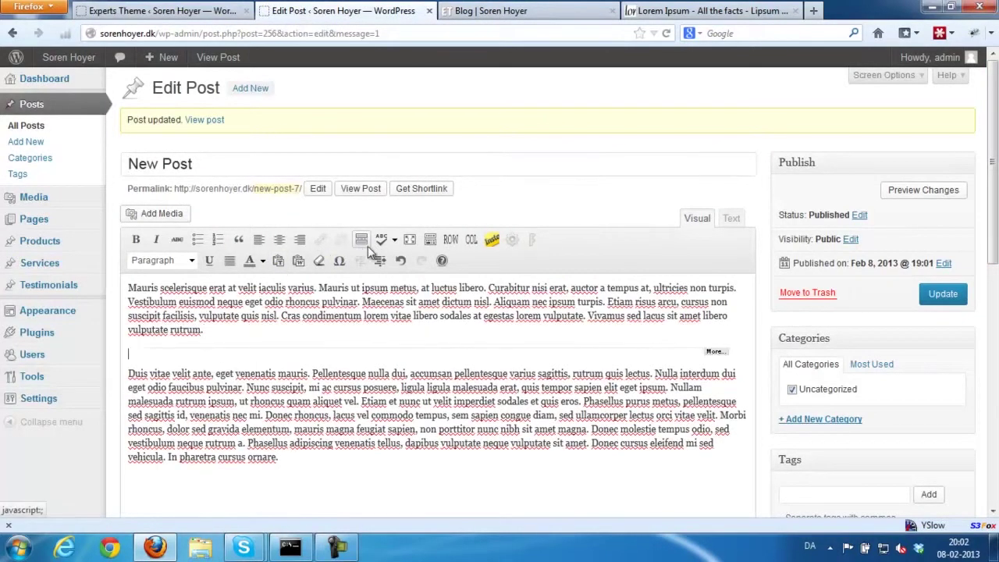
click(940, 294)
Reload the blog to see the Read More button on the post.
key(ctrl+Tab)
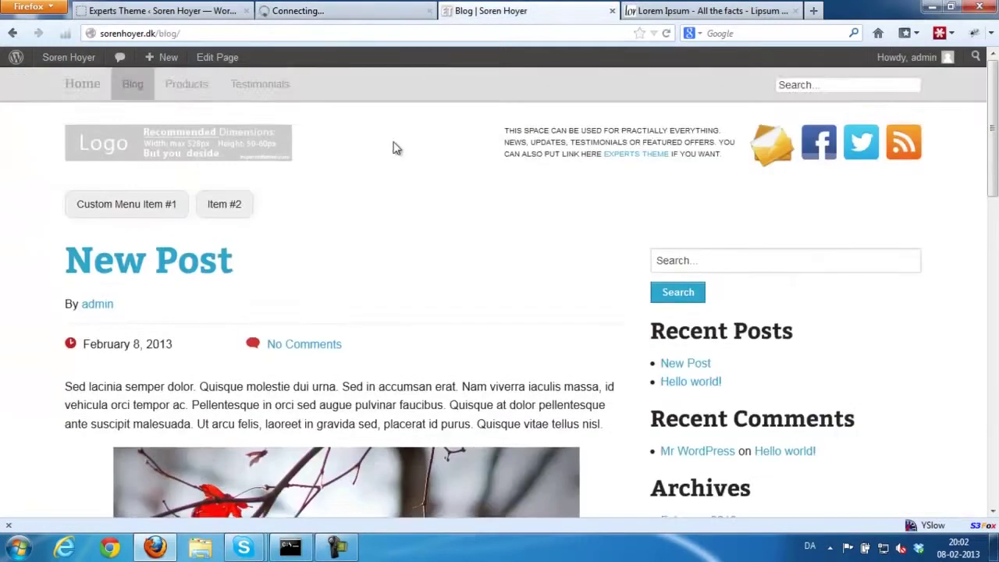
scroll(383, 168, down, 5)
scroll(382, 168, down, 5)
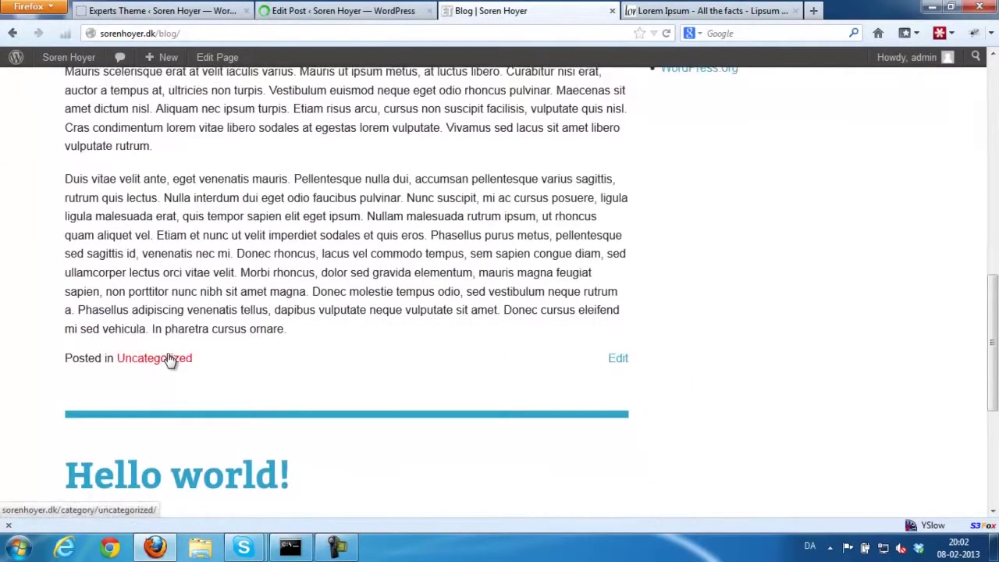
scroll(97, 297, up, 2)
drag(110, 256, 341, 495)
click(285, 330)
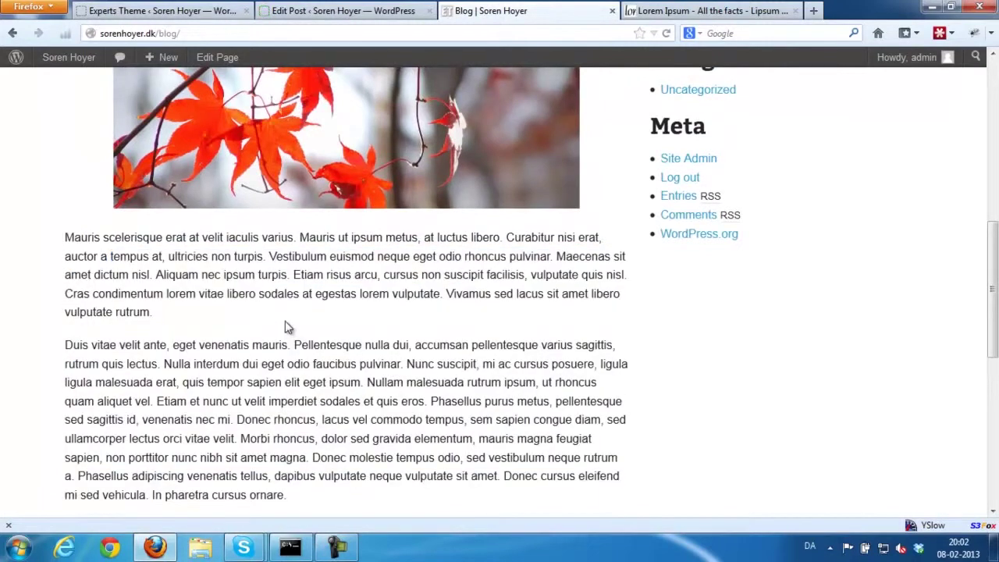
key(F5)
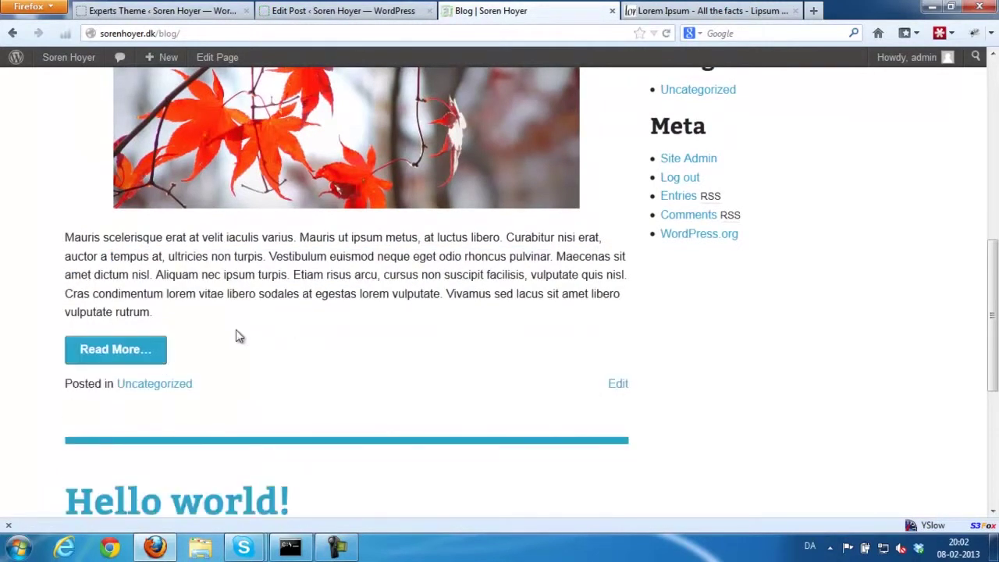
Delete the More tag from the post body.
click(367, 9)
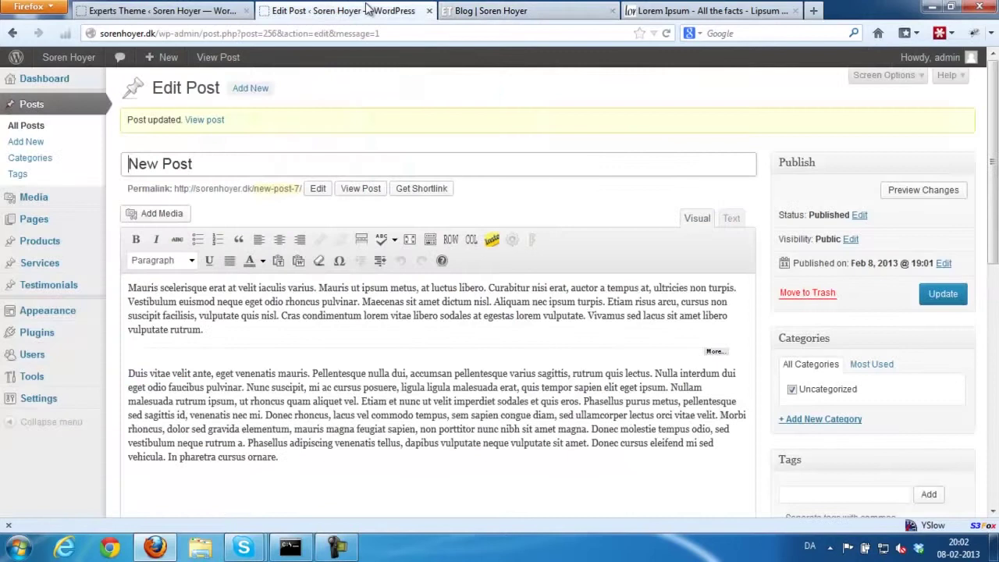
click(525, 355)
key(Delete)
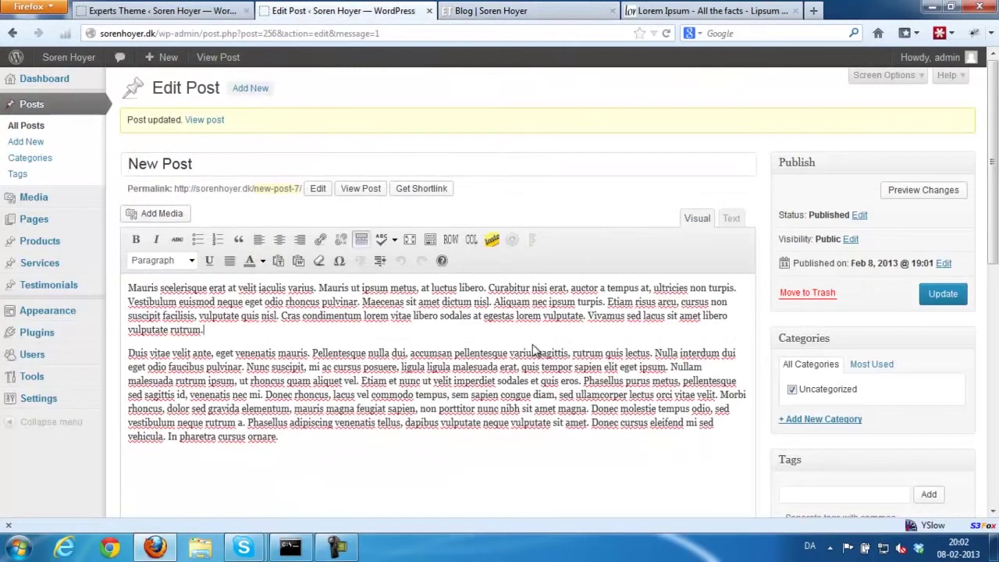
Update the post, then save the left-sidebar blog layout in Experts Theme Options.
click(944, 295)
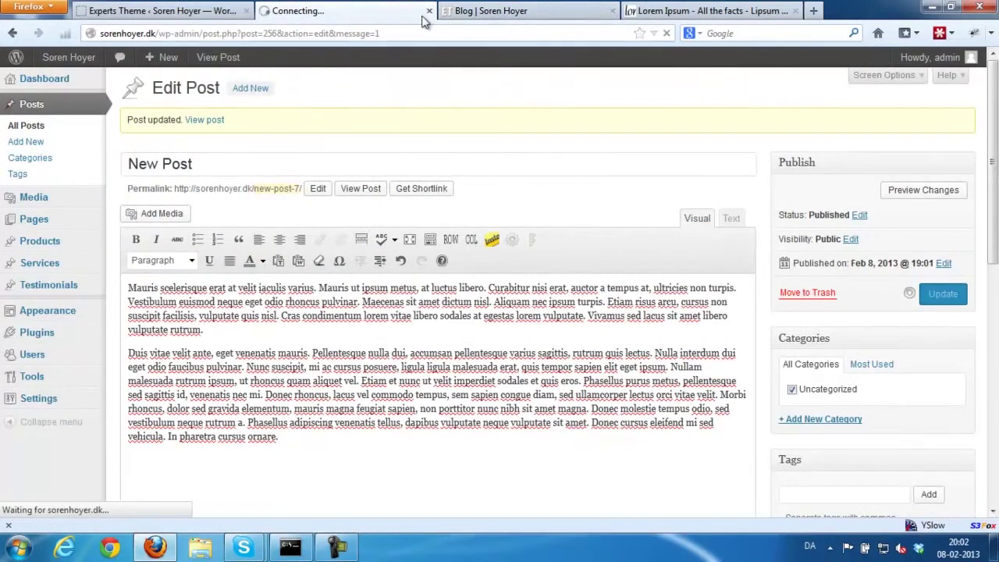
click(160, 11)
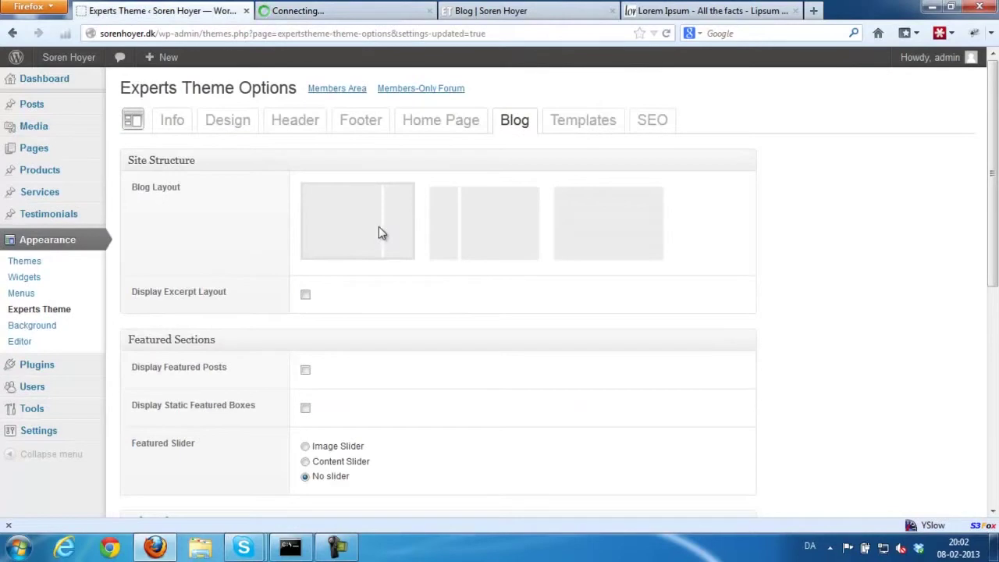
click(461, 234)
scroll(461, 234, down, 2)
scroll(329, 480, down, 5)
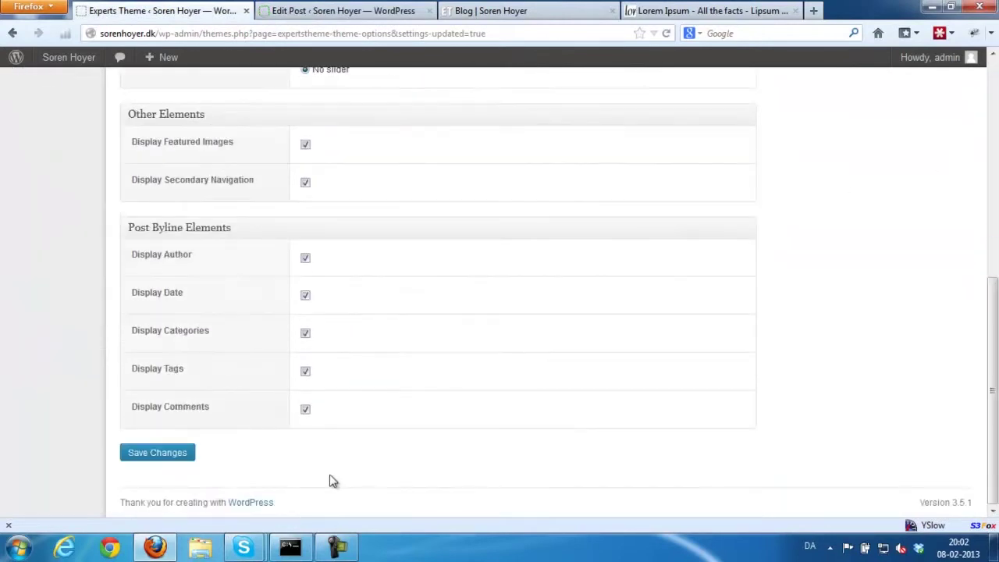
click(188, 450)
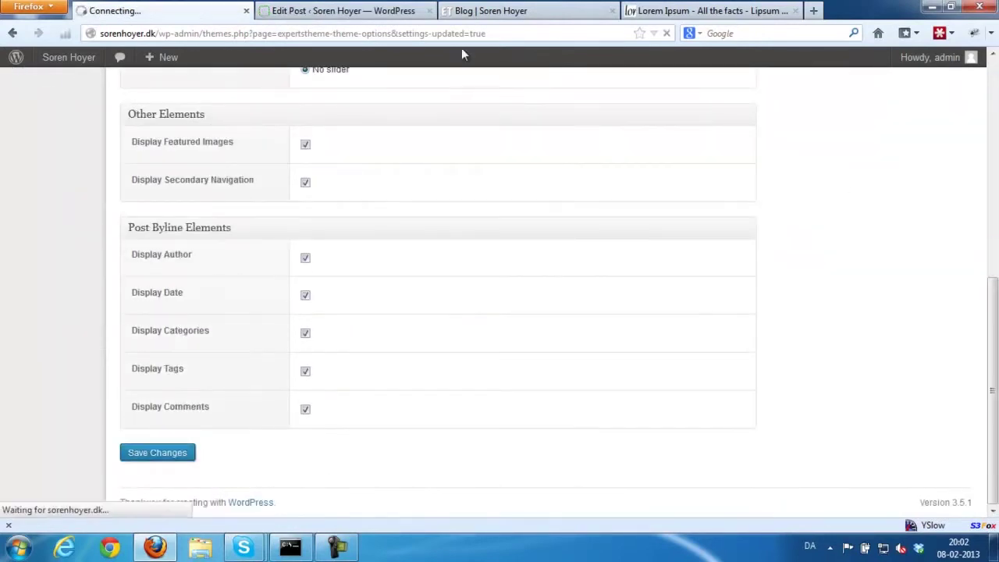
Reload the blog to view the left-sidebar layout.
click(491, 11)
scroll(318, 270, up, 10)
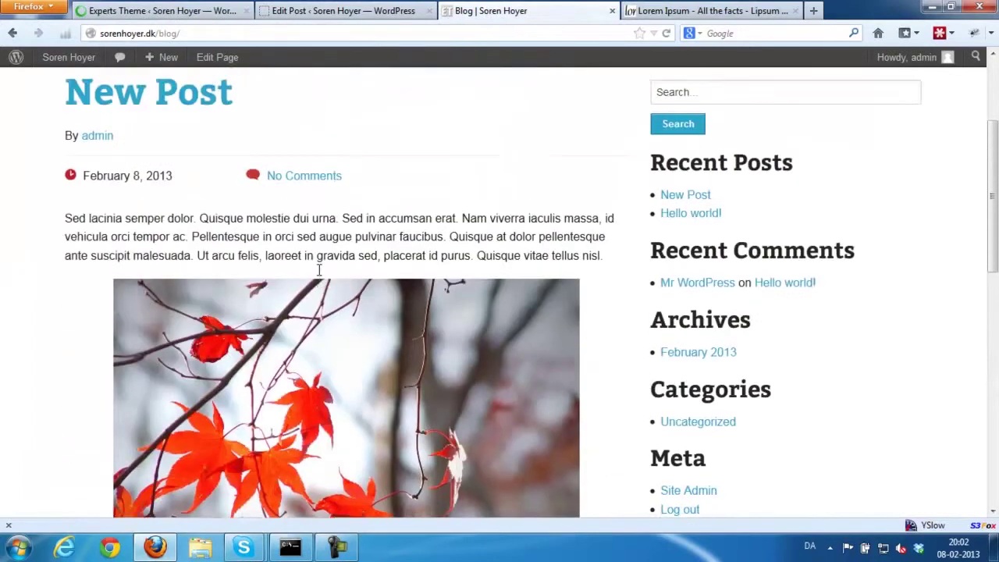
scroll(318, 274, up, 1)
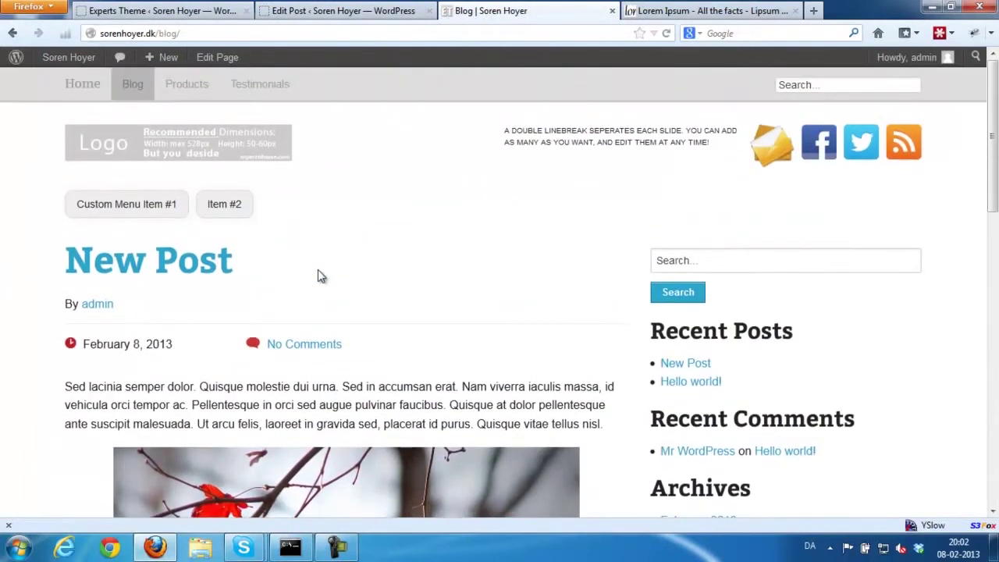
key(F5)
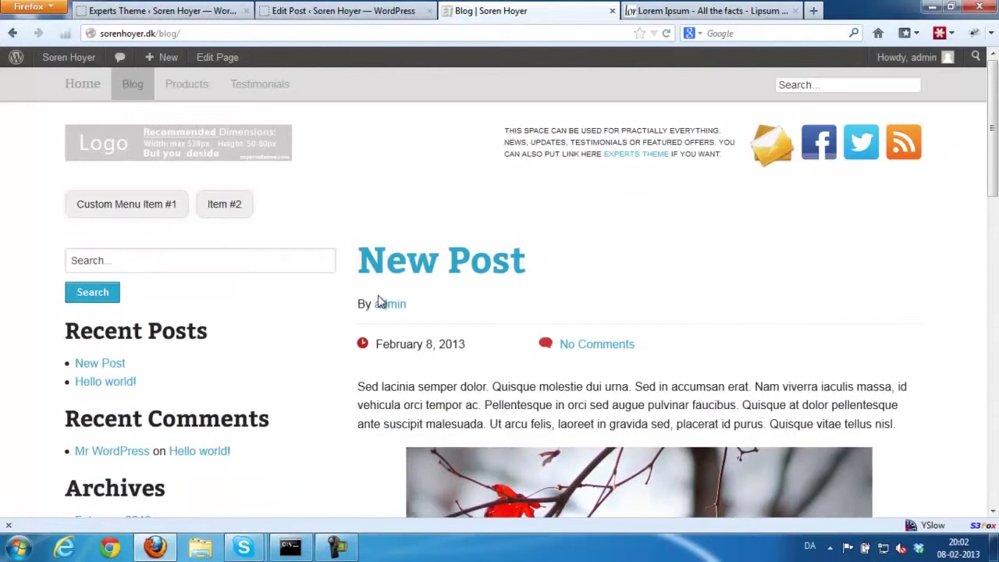
scroll(769, 352, down, 10)
scroll(749, 351, up, 8)
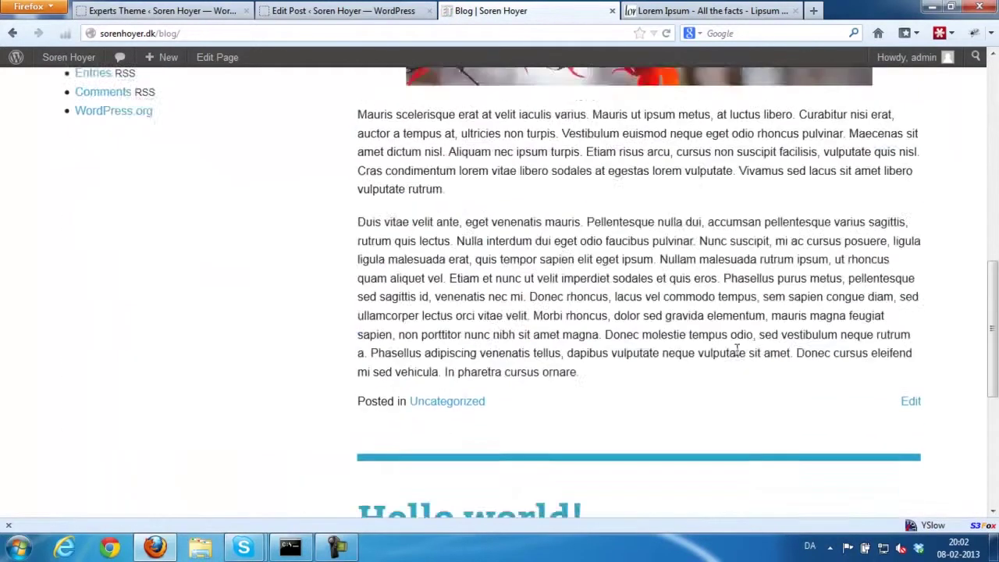
scroll(710, 334, up, 3)
Select the full-width no-sidebar blog layout and save the theme options.
click(199, 14)
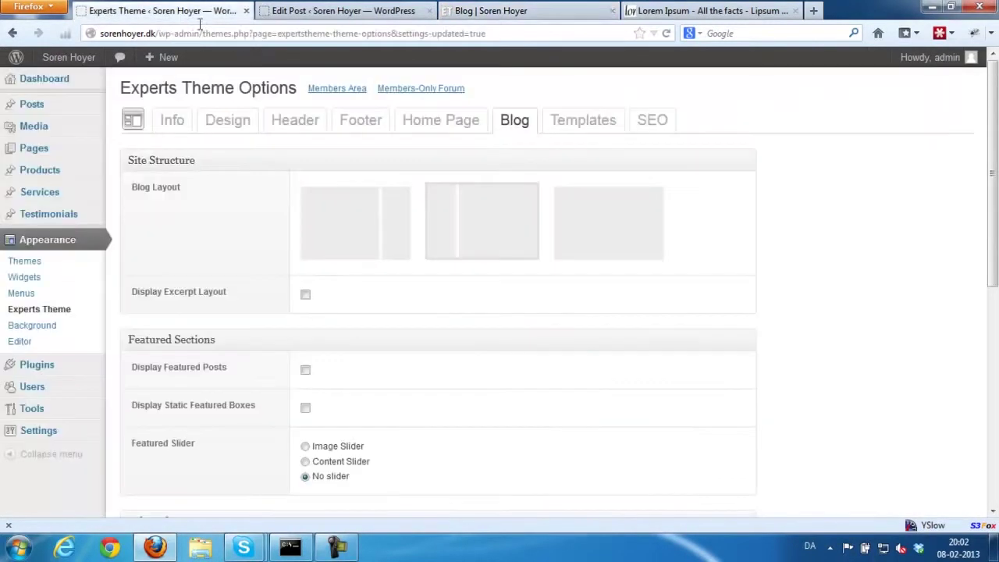
click(590, 222)
scroll(441, 364, down, 5)
click(157, 452)
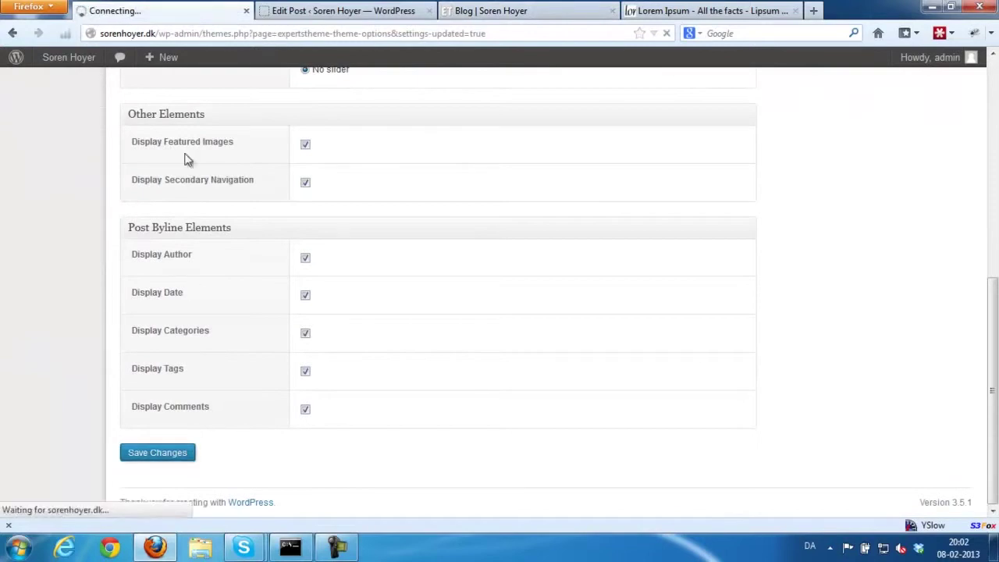
Reload the blog to view posts in the full-width layout.
click(316, 11)
click(492, 13)
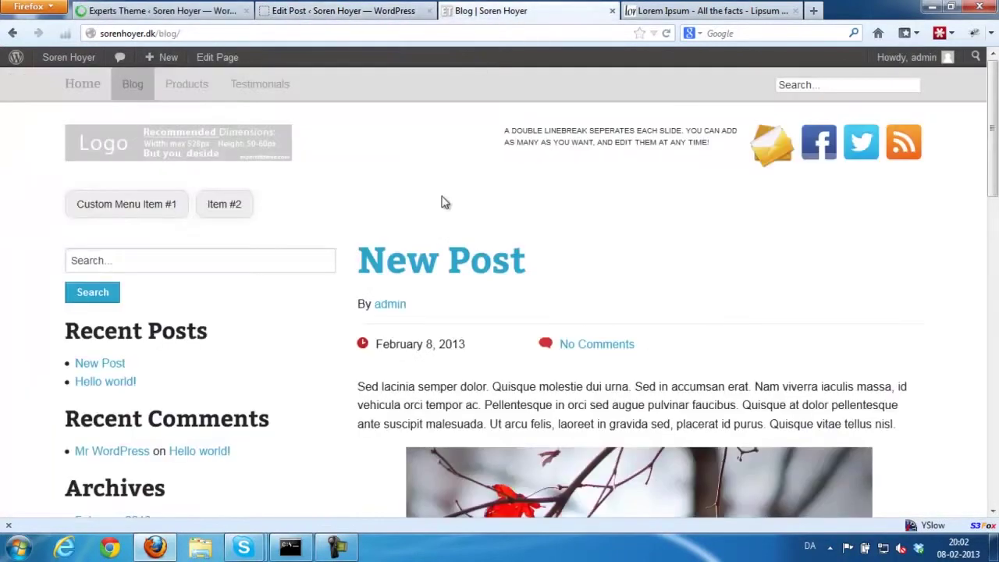
key(F5)
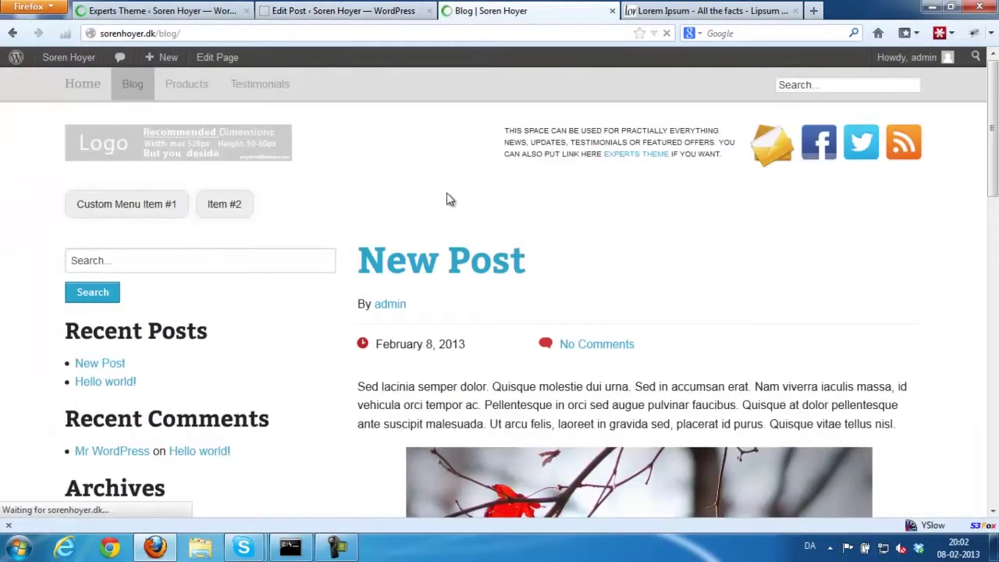
scroll(443, 230, down, 10)
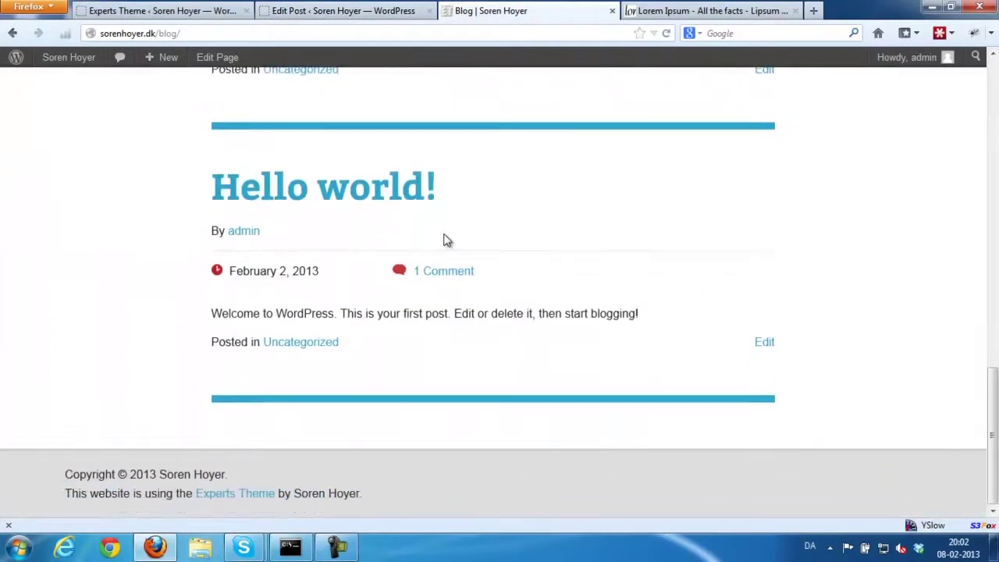
scroll(444, 238, up, 10)
Select the right-sidebar blog layout, enable Display Excerpt Layout, and save the theme options.
click(174, 17)
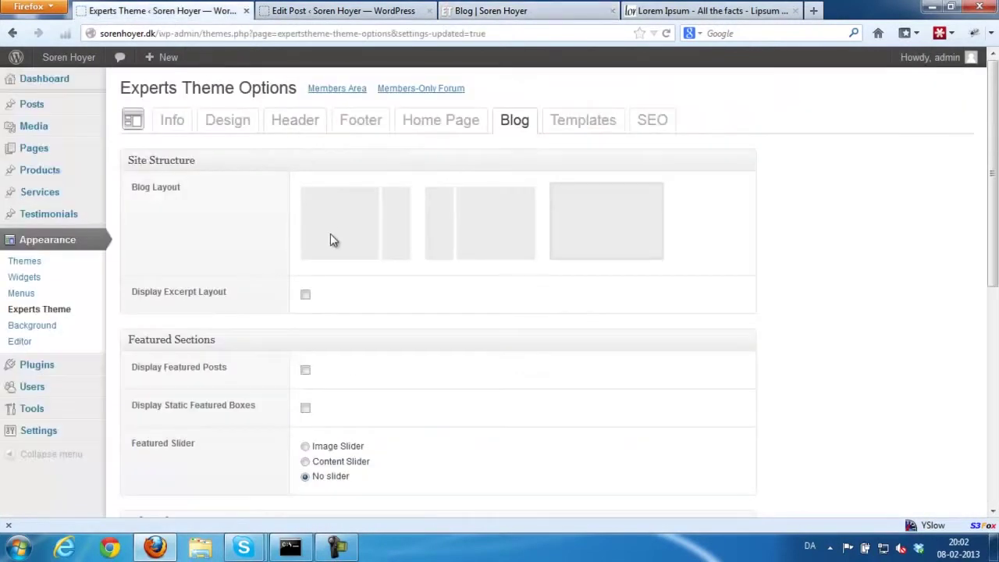
click(330, 233)
click(305, 297)
scroll(987, 216, down, 5)
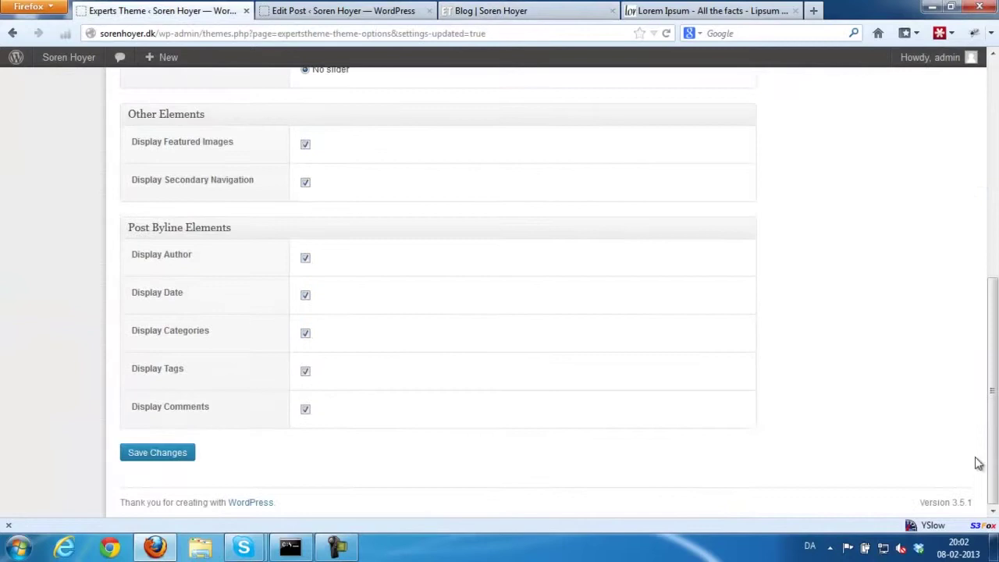
click(167, 453)
Reload the blog to check the right-sidebar excerpt layout.
click(350, 11)
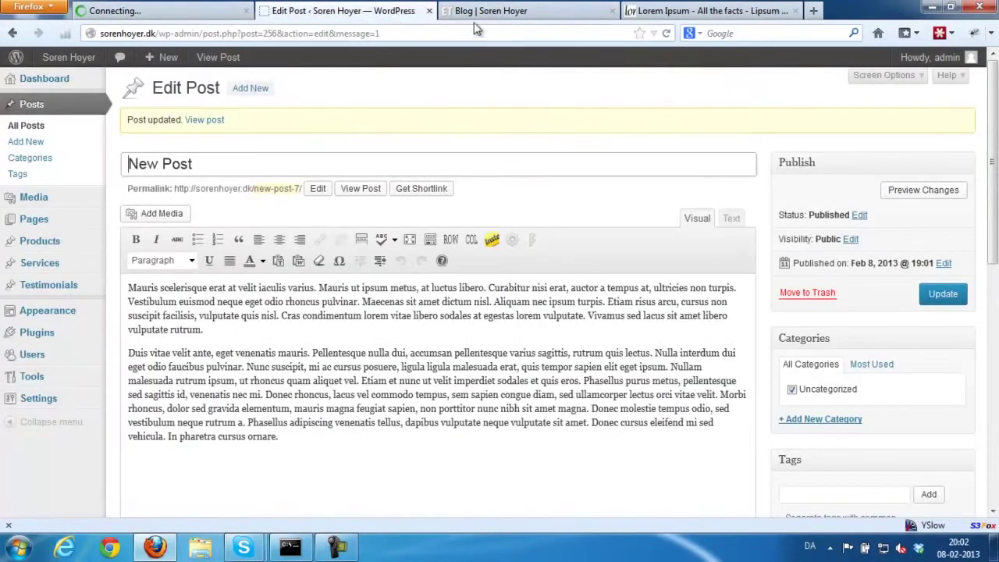
click(477, 11)
key(F5)
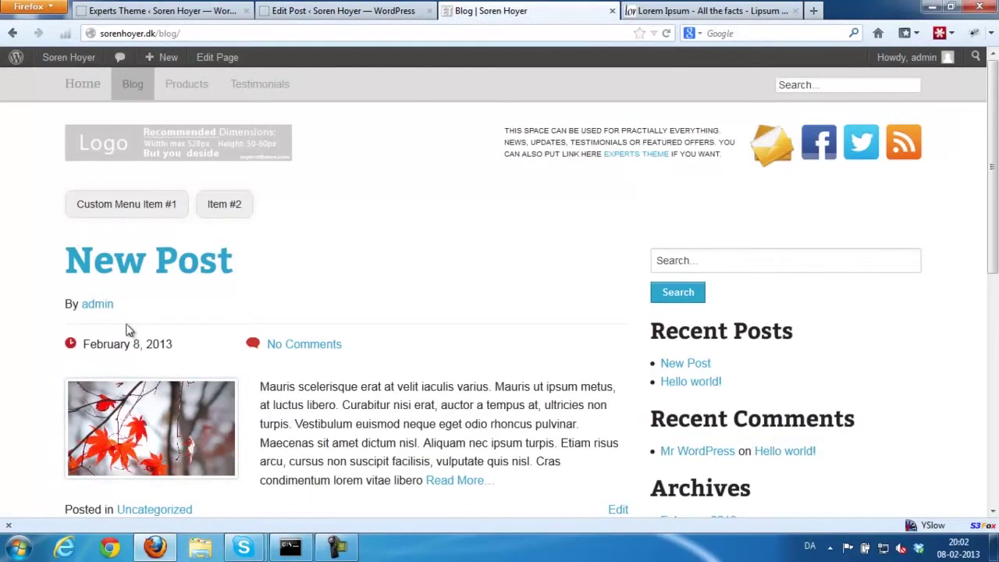
click(134, 17)
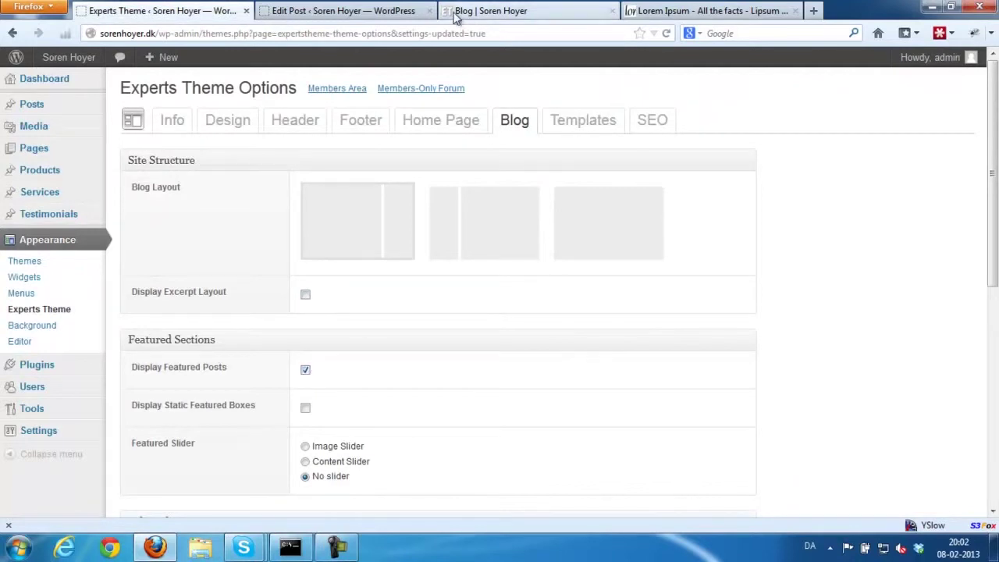
Make New Post sticky through its Visibility setting and update it.
click(374, 13)
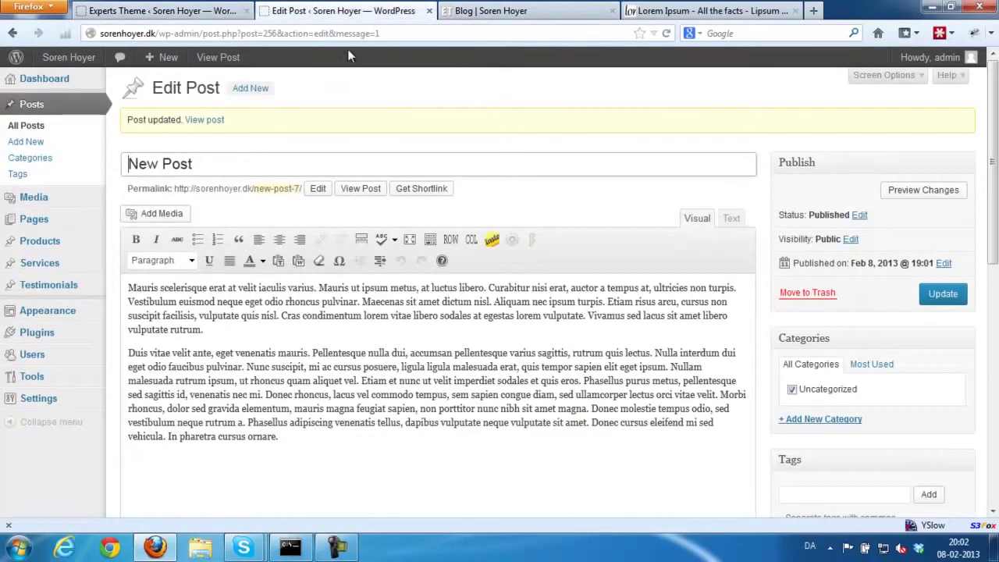
click(850, 238)
click(793, 319)
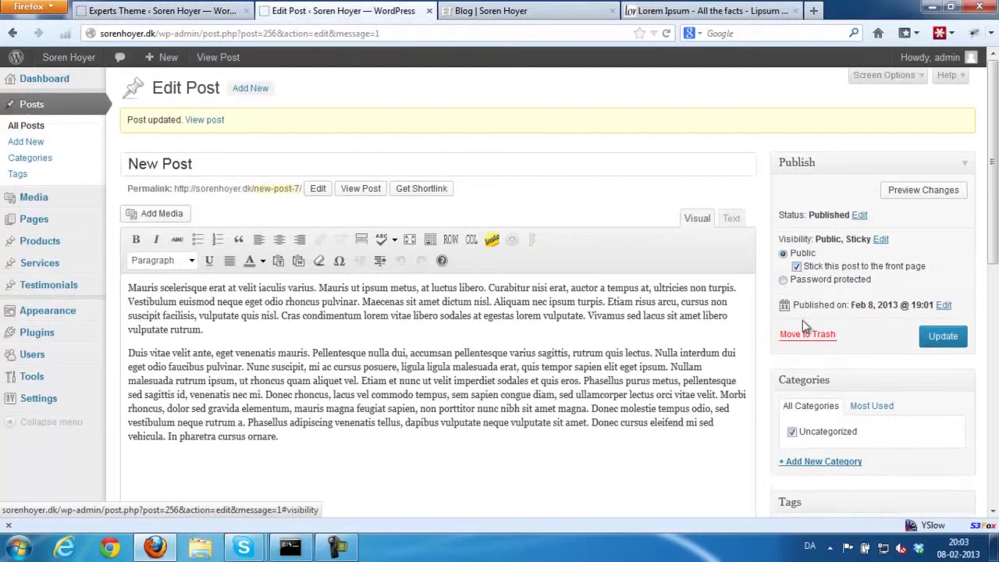
click(933, 297)
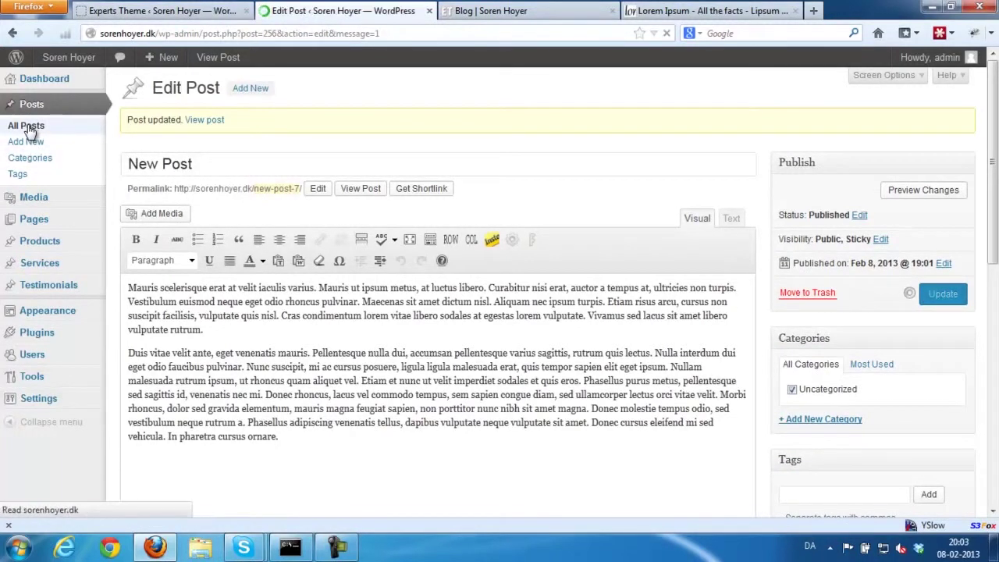
Quick Edit New Sticky Post in All Posts and set its status to Published.
click(29, 129)
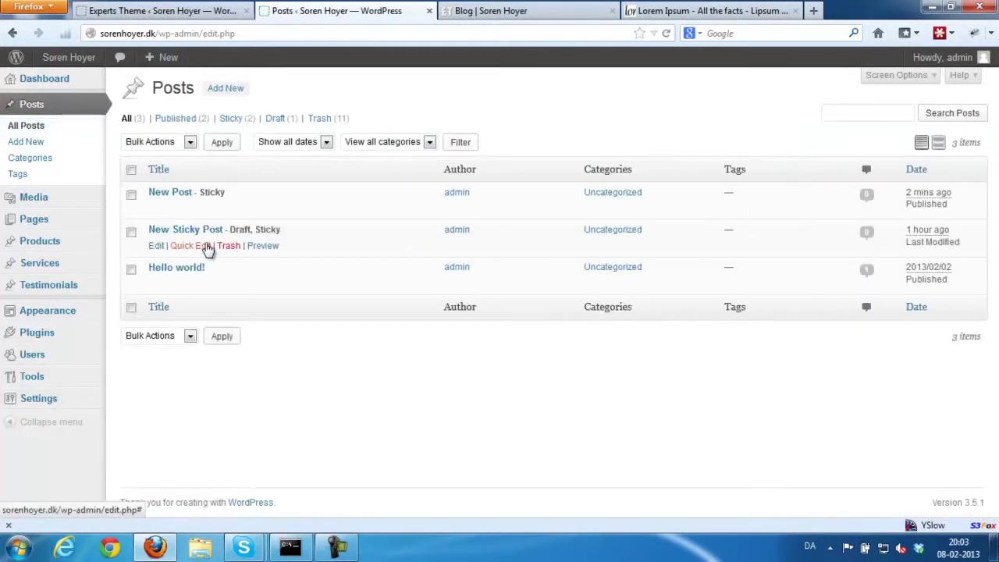
click(189, 246)
click(724, 312)
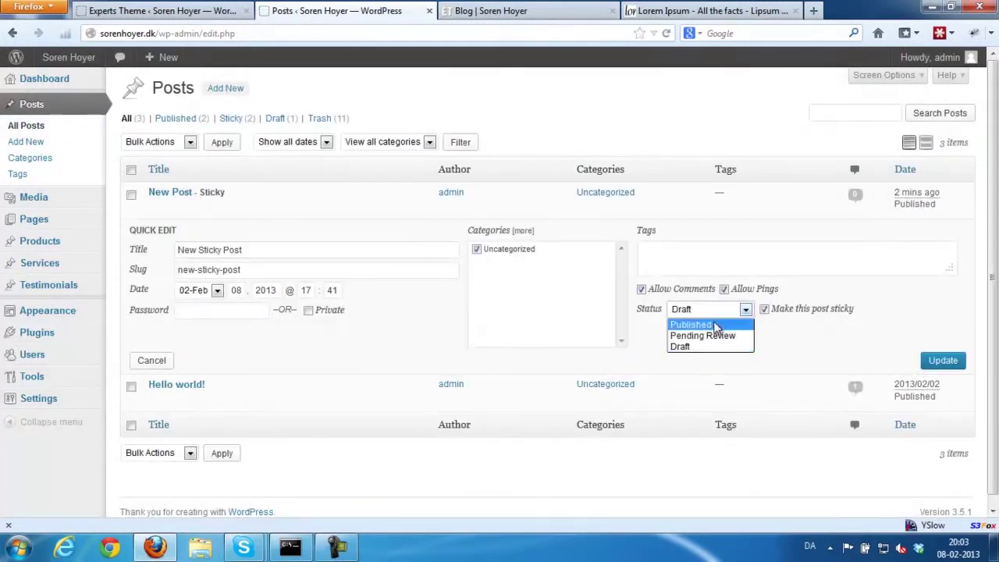
click(711, 323)
click(941, 361)
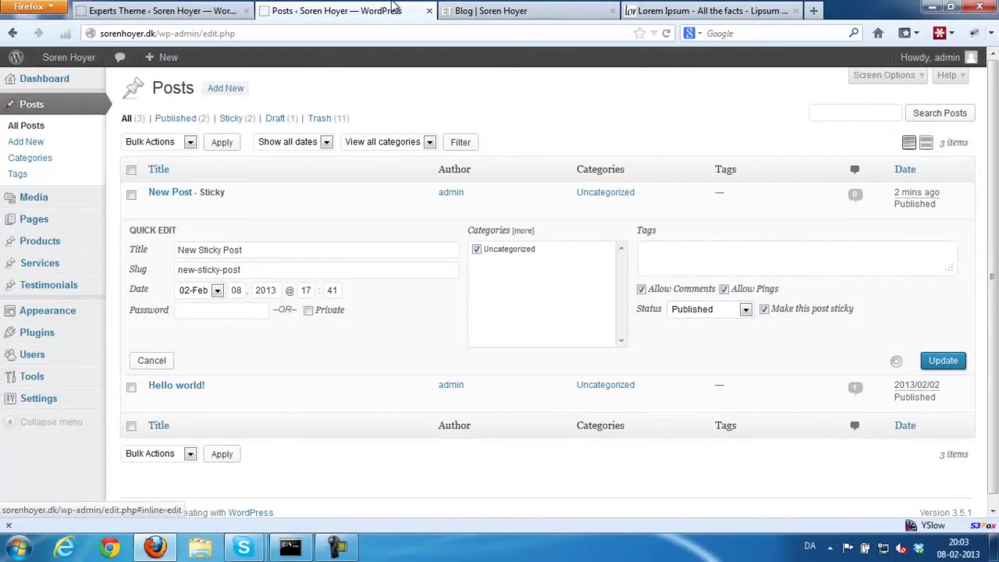
click(192, 11)
Save the theme options and reload the blog to show the featured slider.
scroll(305, 234, down, 10)
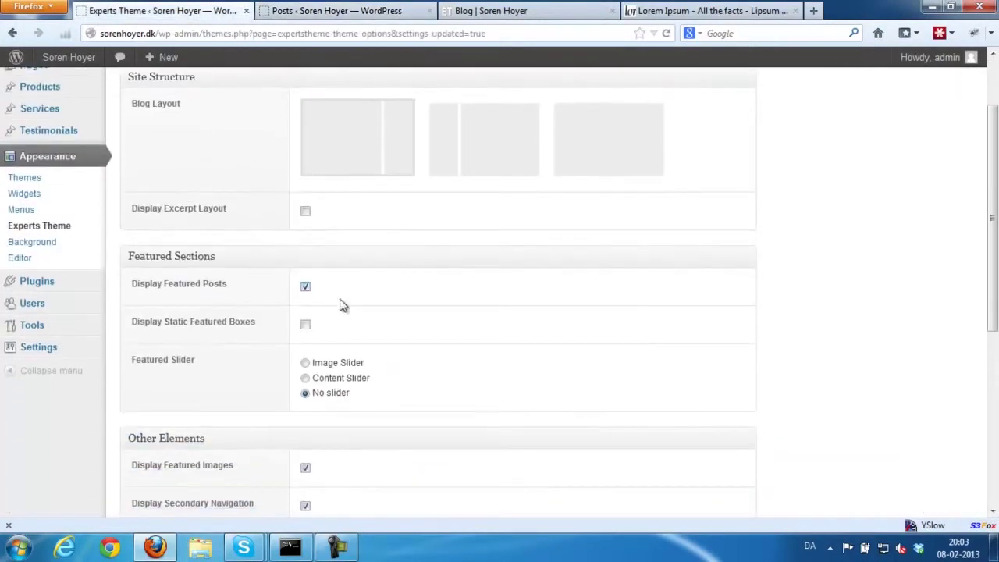
click(178, 455)
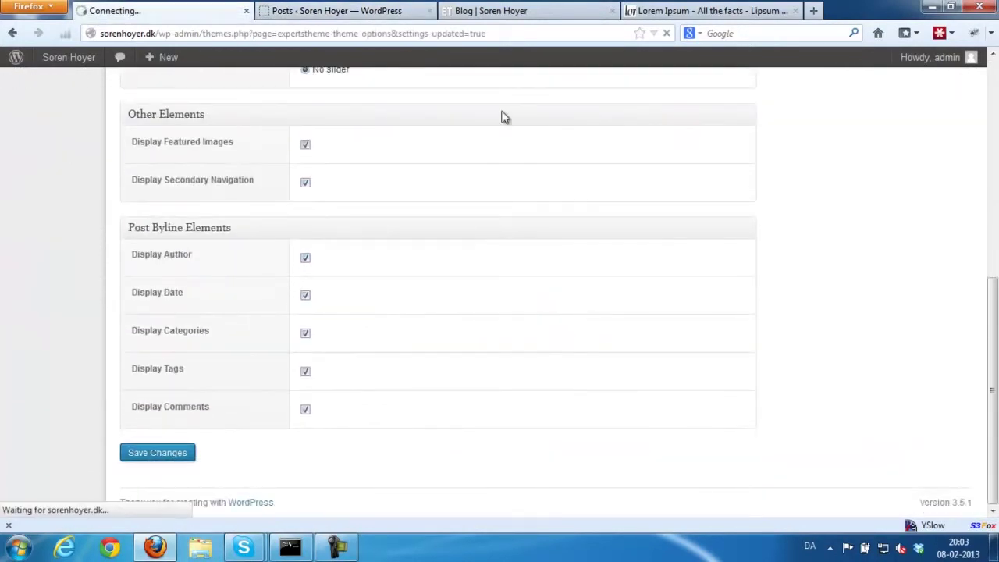
click(502, 10)
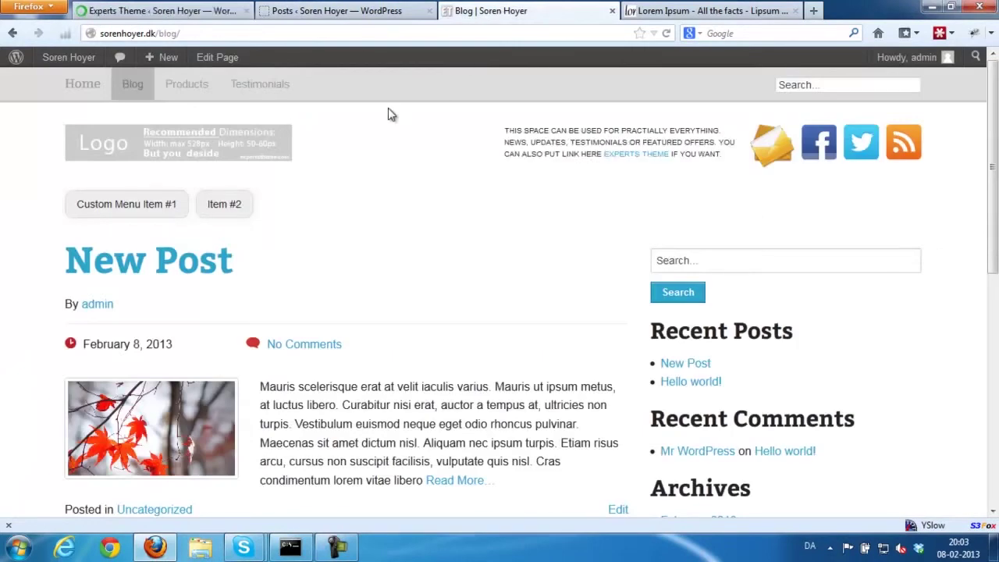
key(F5)
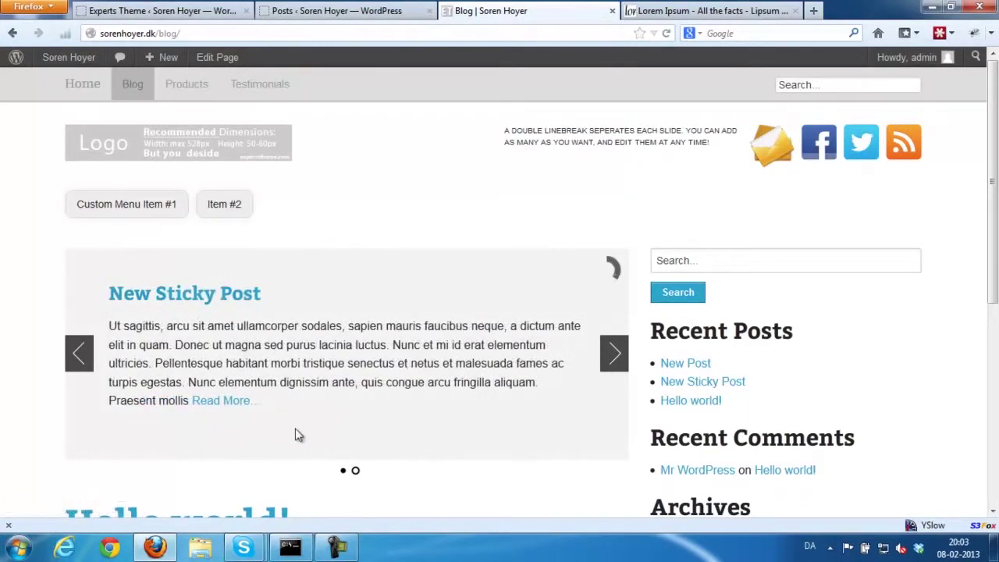
Step through the New Post and New Sticky Post slides using the dots and arrows.
click(342, 471)
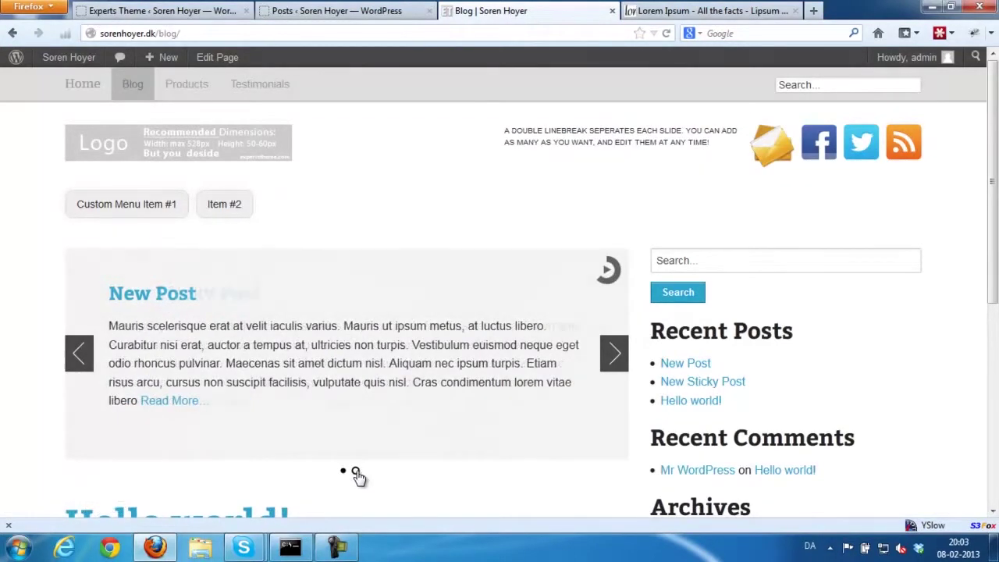
click(356, 470)
click(616, 354)
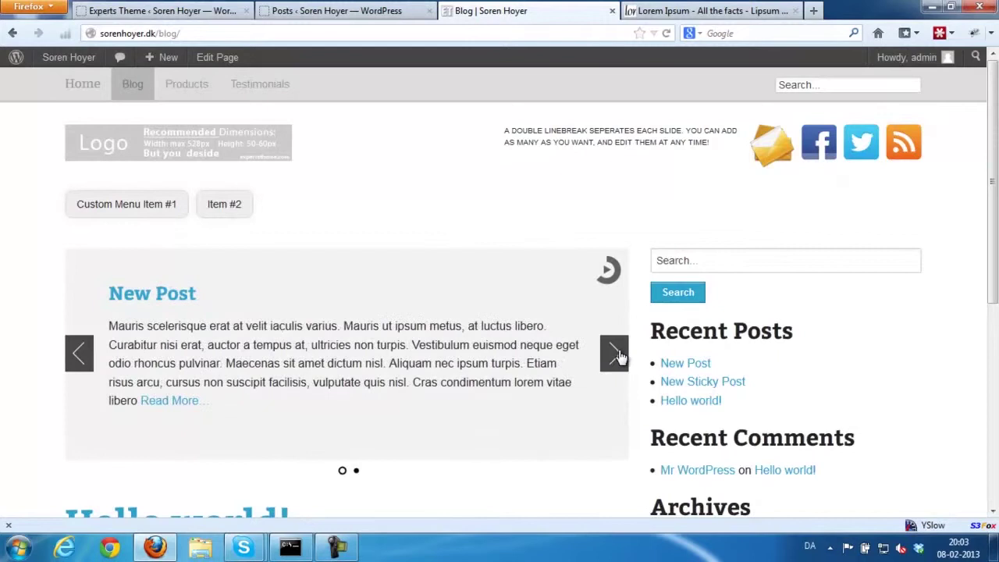
click(616, 355)
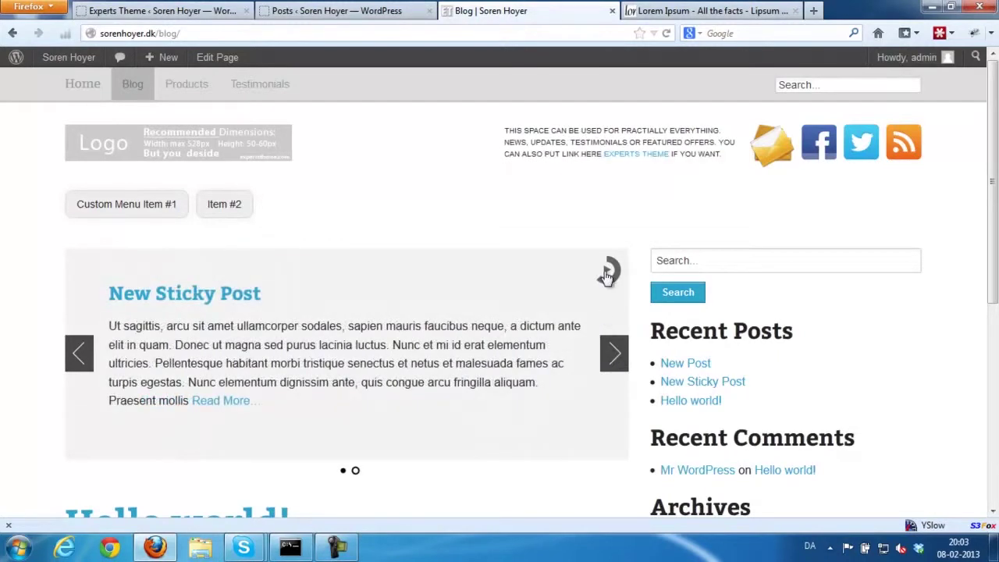
Quick Edit New Sticky Post and set its status back to Draft.
click(309, 13)
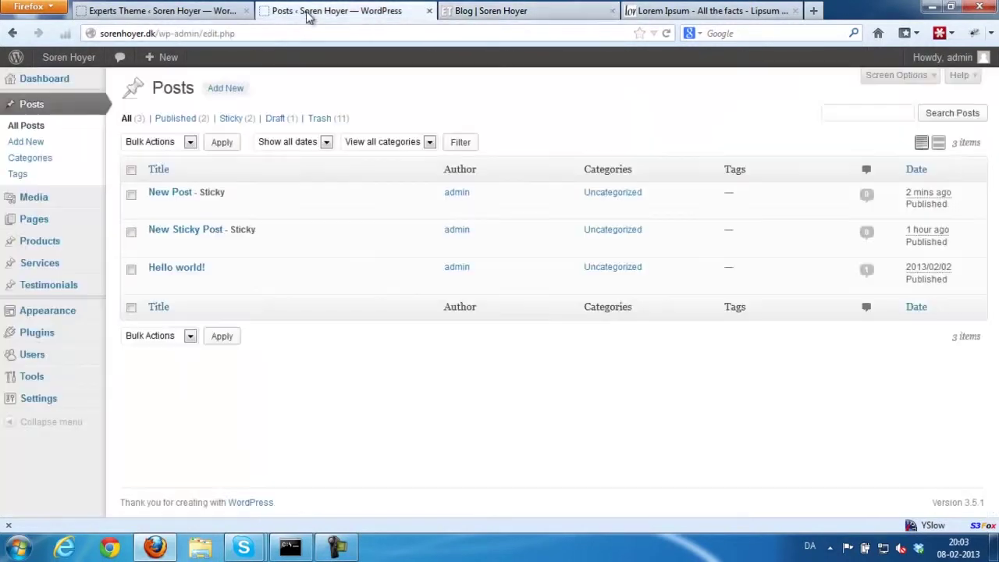
click(190, 245)
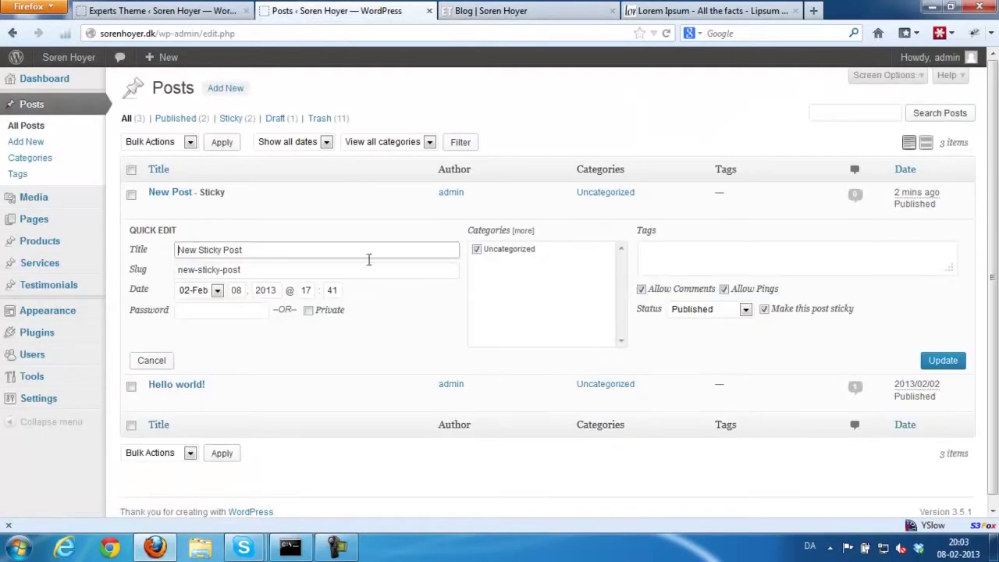
click(710, 312)
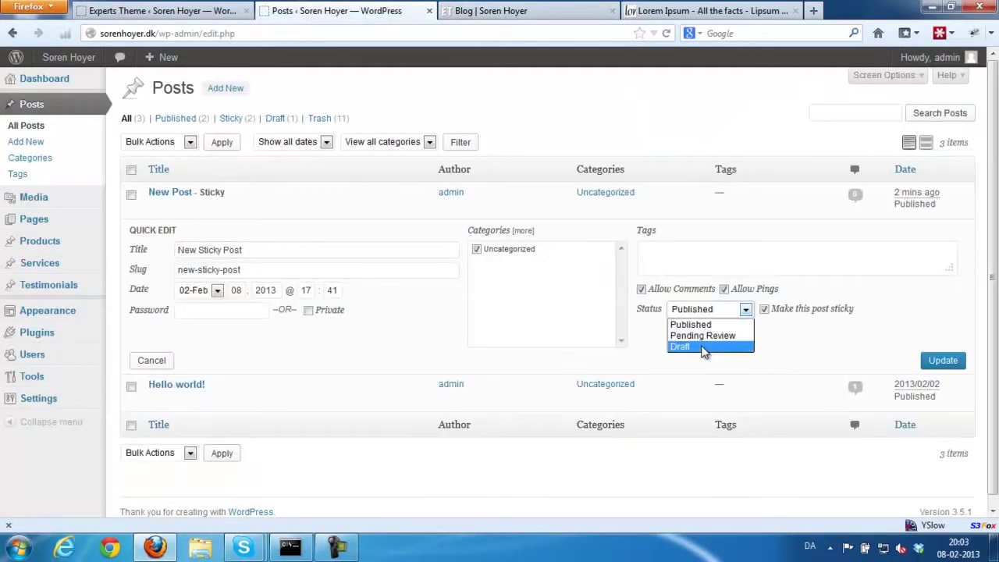
click(703, 348)
click(940, 361)
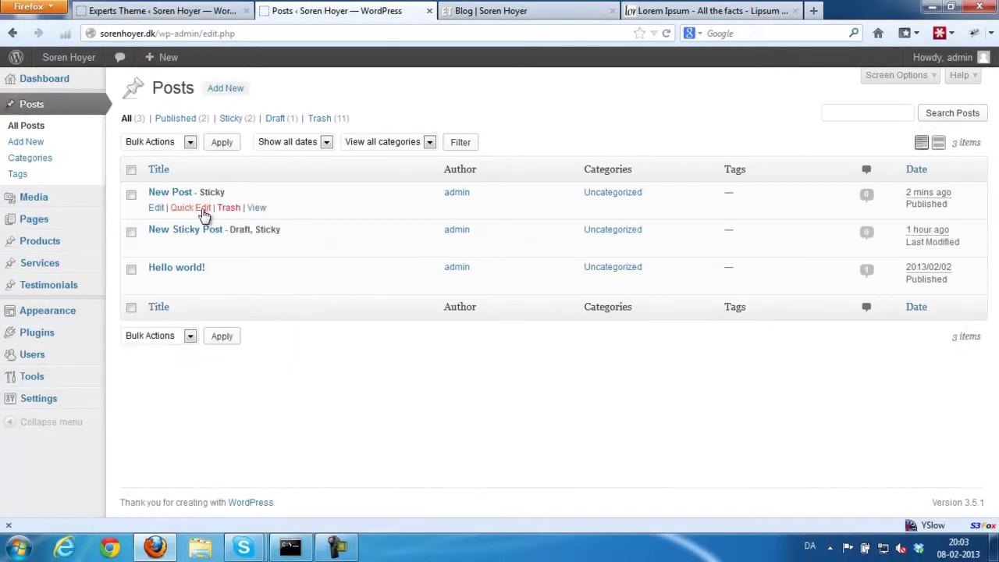
Untick 'Make this post sticky' for New Post in Quick Edit and update.
click(201, 208)
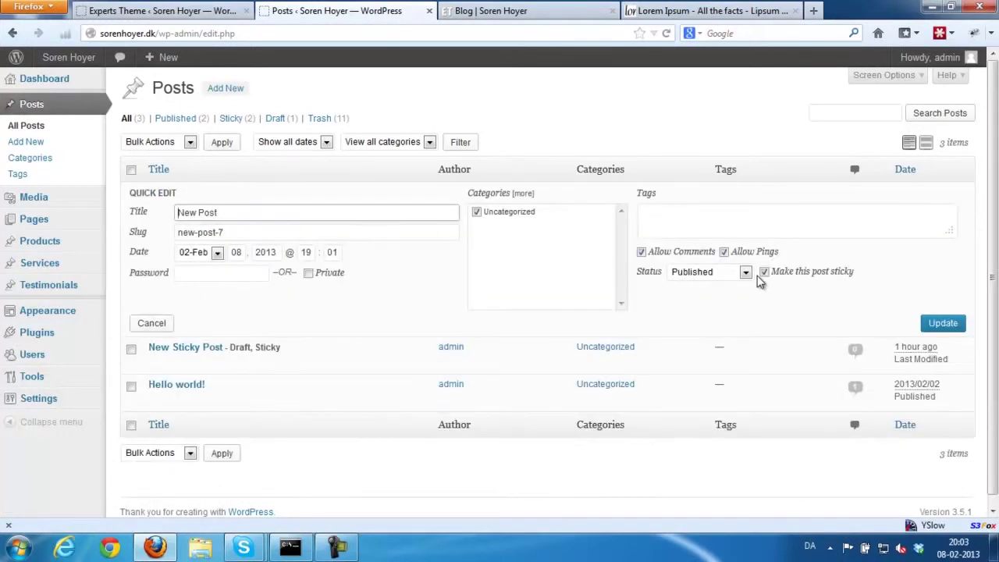
click(762, 273)
click(941, 324)
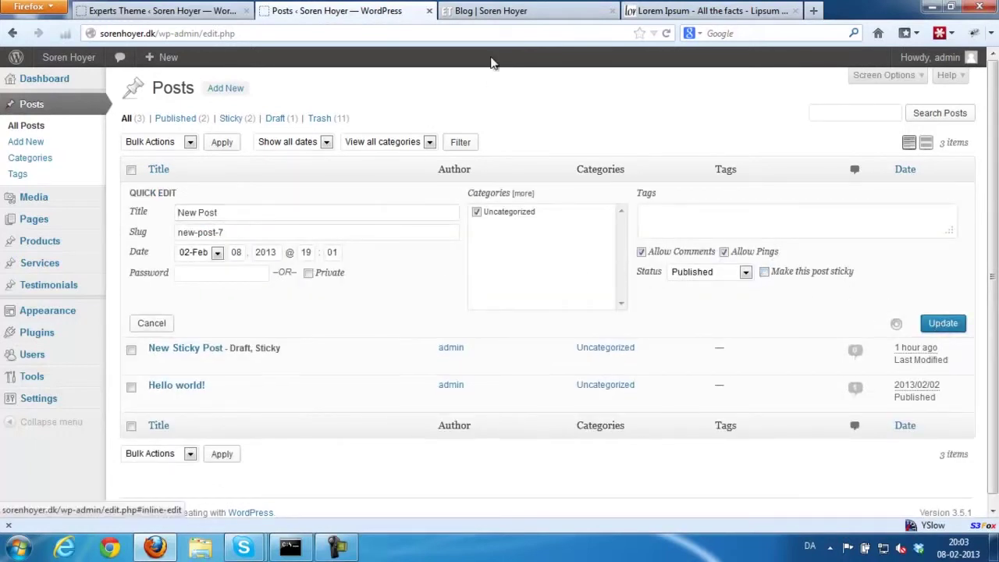
click(490, 11)
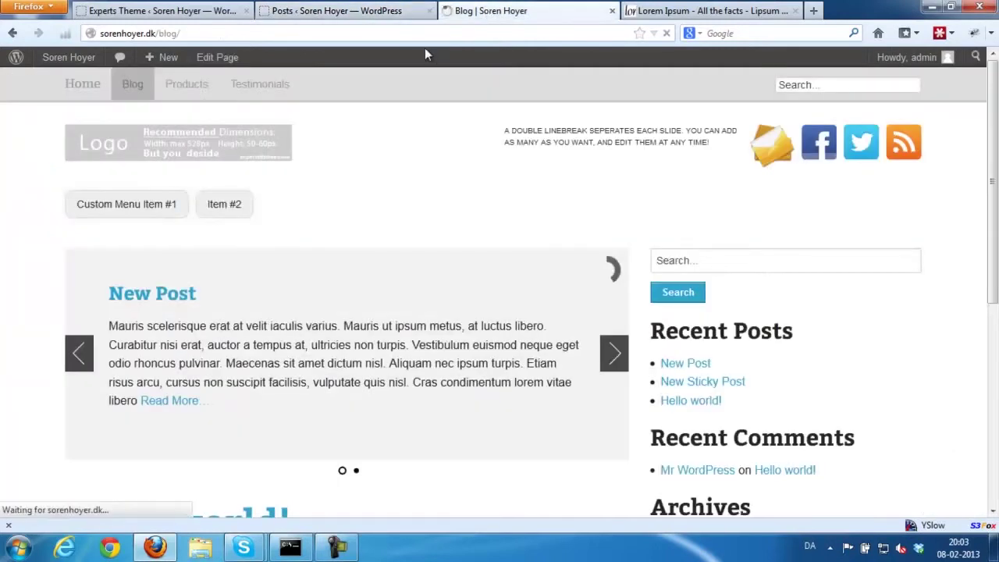
Enable Display Static Featured Boxes, review the left, middle and right boxes, and save.
click(160, 11)
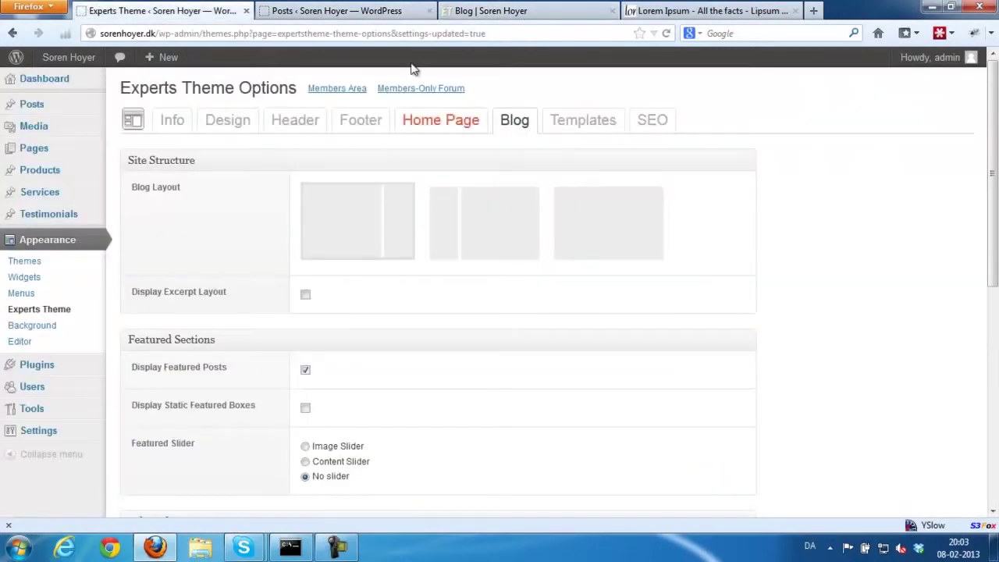
click(614, 11)
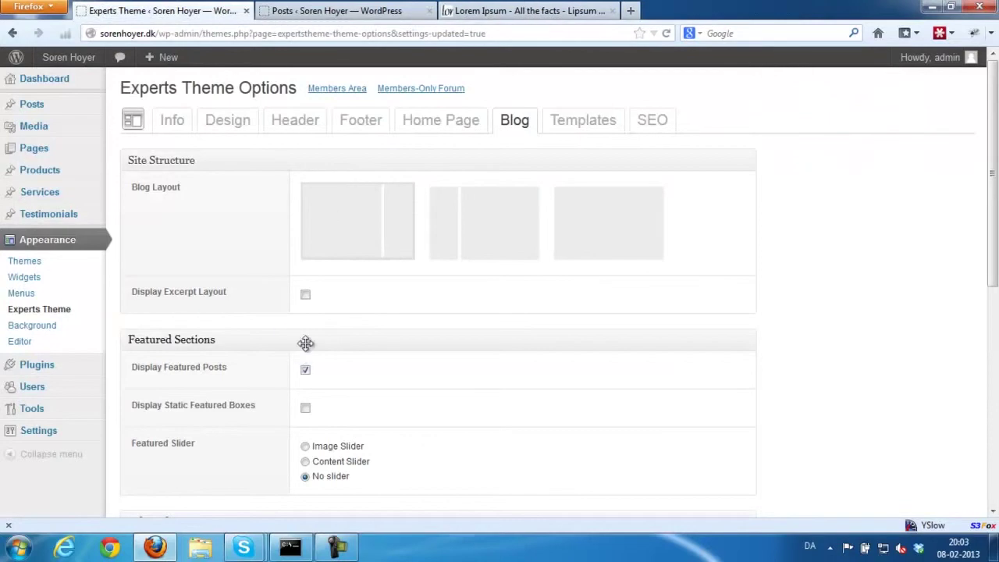
scroll(305, 341, down, 4)
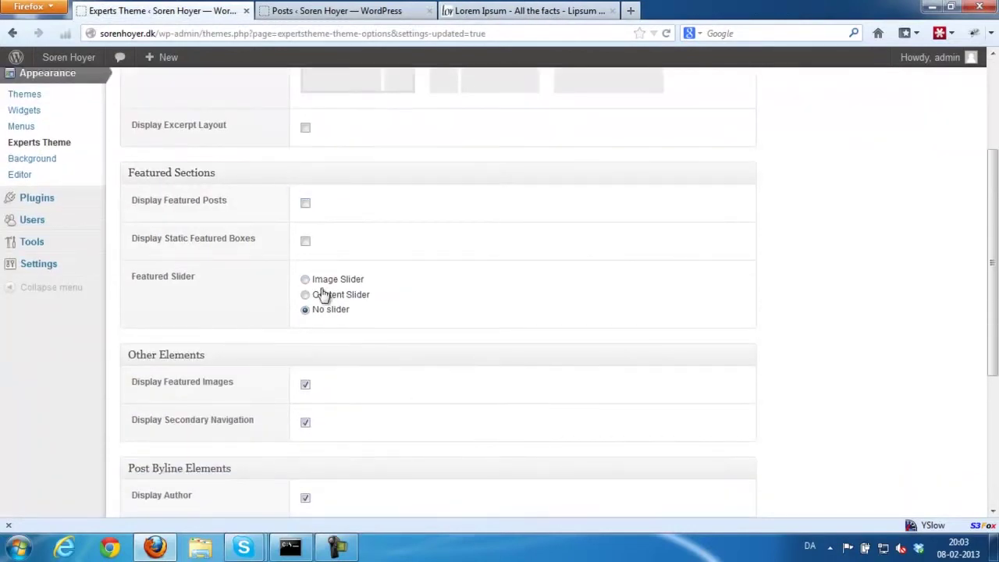
click(306, 243)
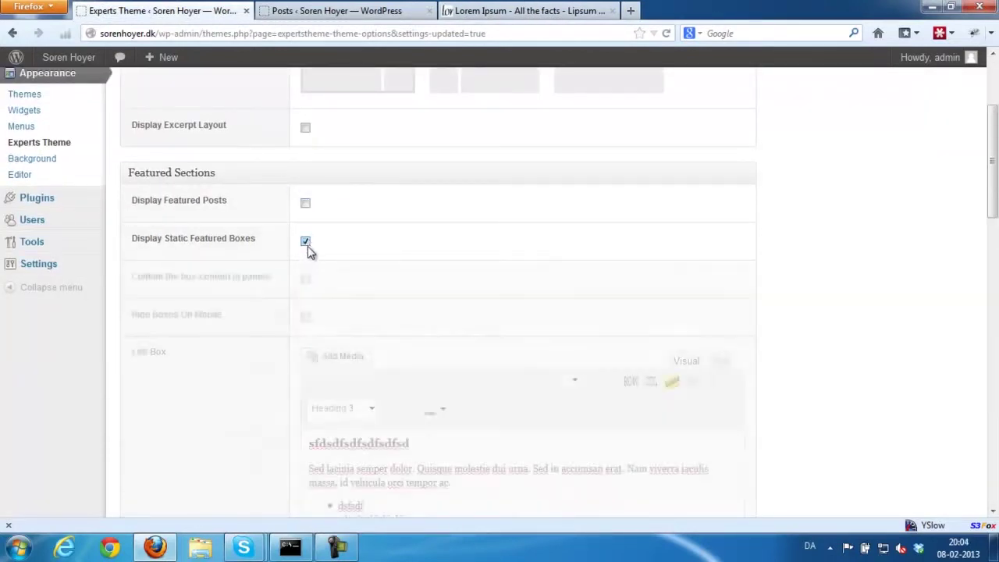
scroll(333, 299, down, 8)
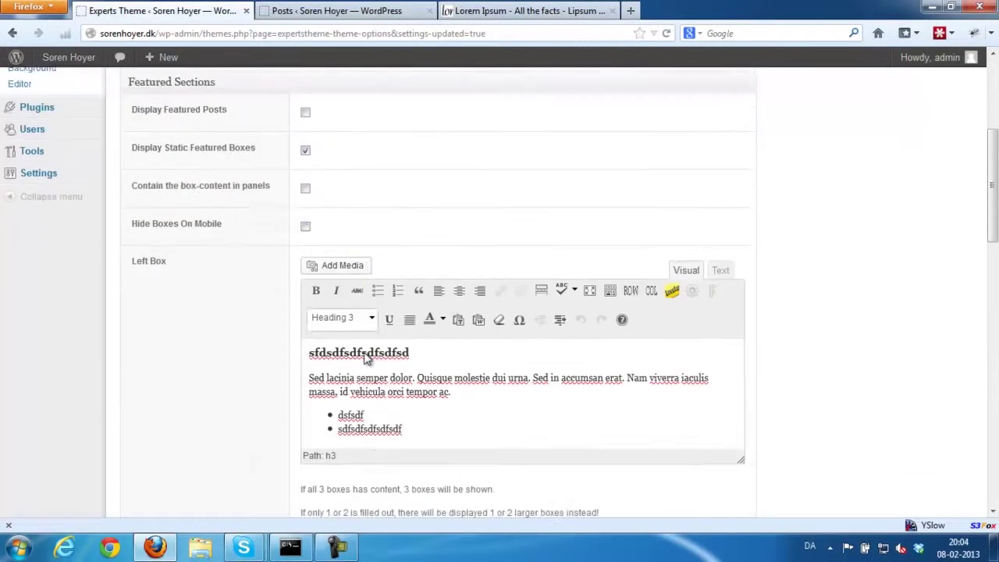
scroll(372, 365, down, 8)
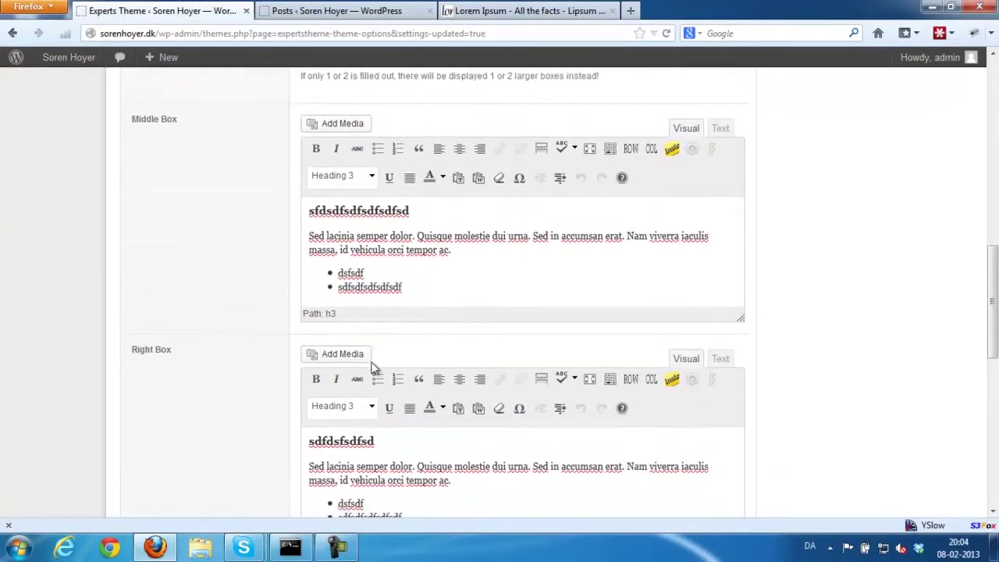
scroll(371, 367, up, 4)
scroll(372, 367, down, 6)
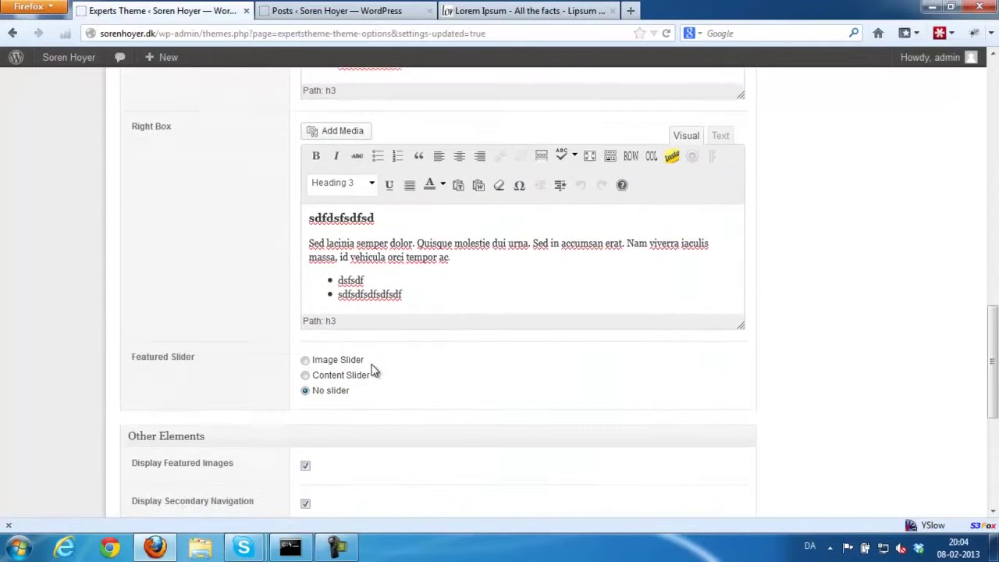
scroll(370, 359, up, 13)
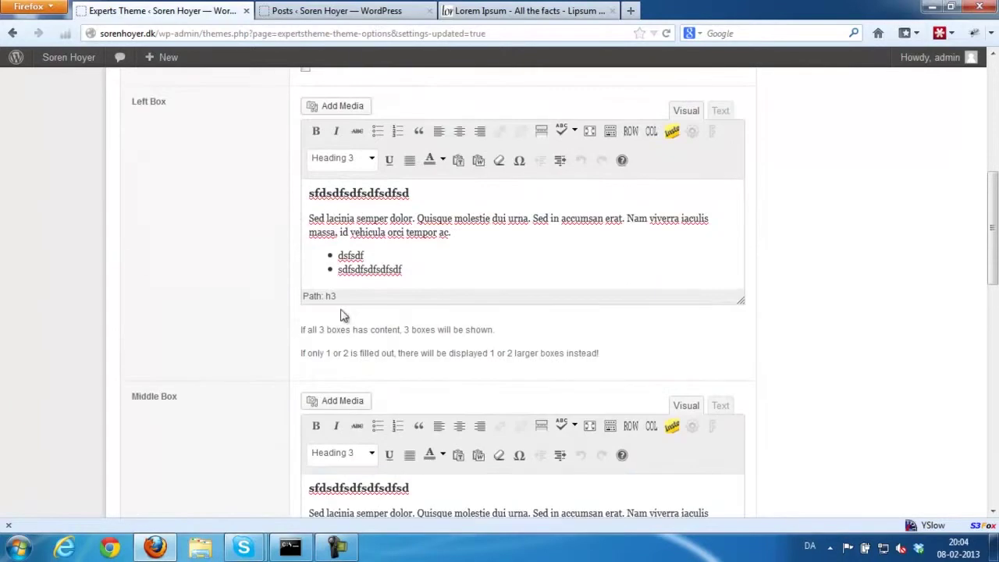
scroll(298, 217, up, 4)
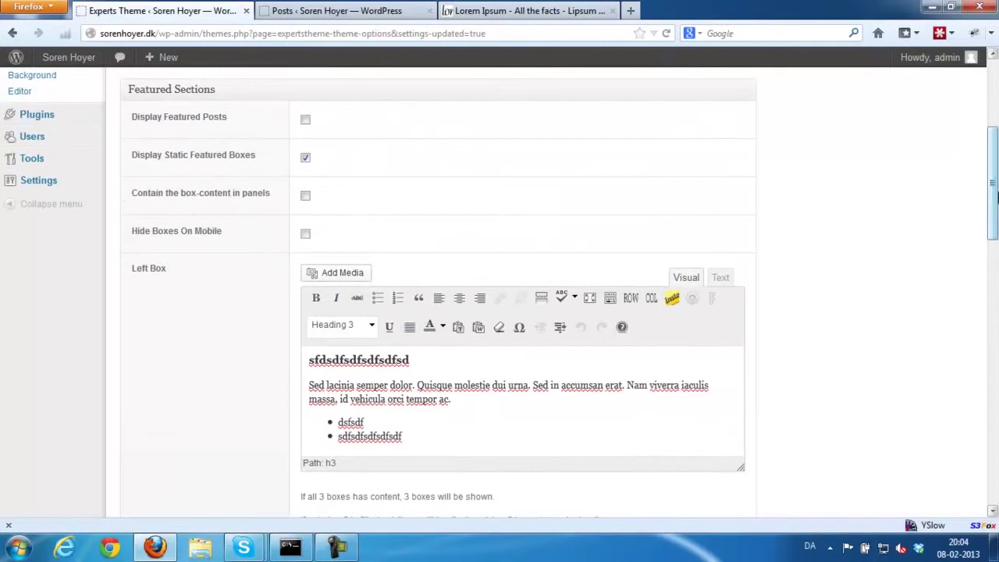
drag(992, 183, 994, 443)
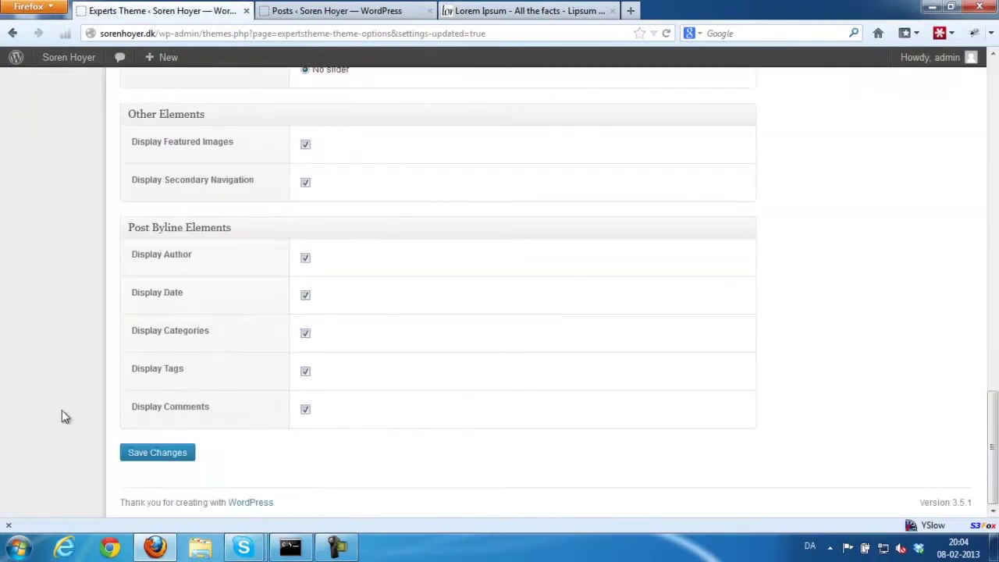
click(166, 454)
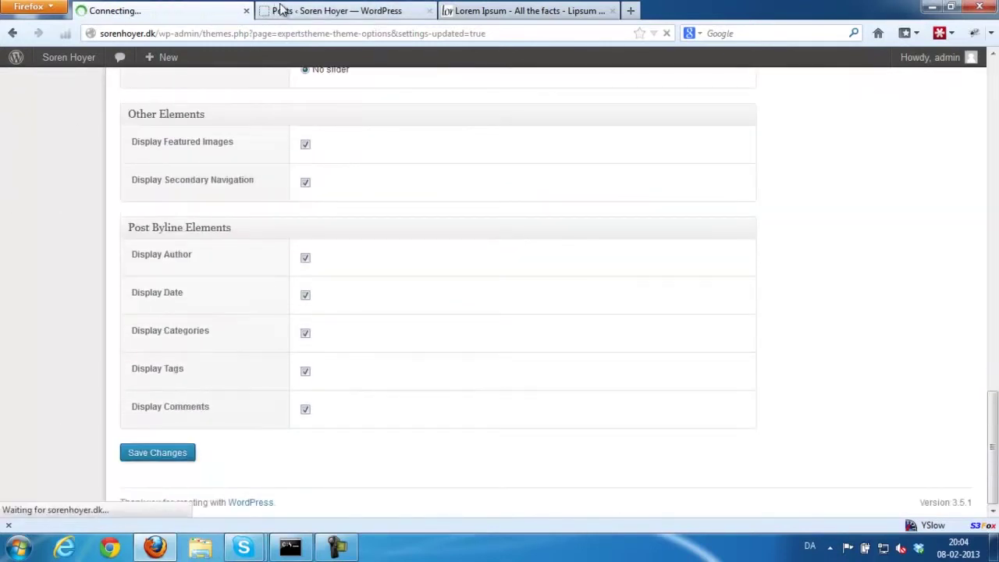
Open the site in a new tab and look over the three featured boxes on the Blog page.
right_click(68, 62)
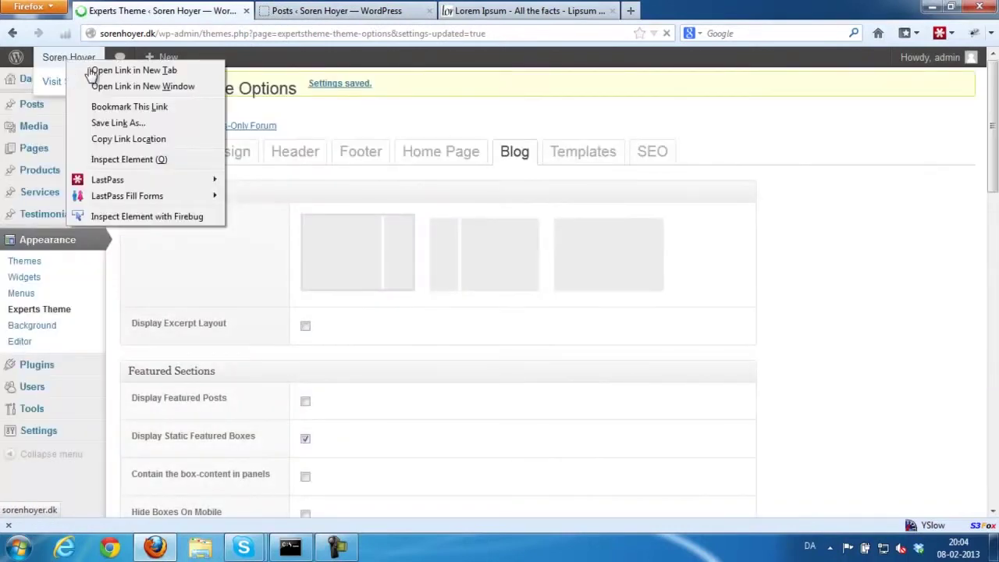
click(89, 70)
click(267, 11)
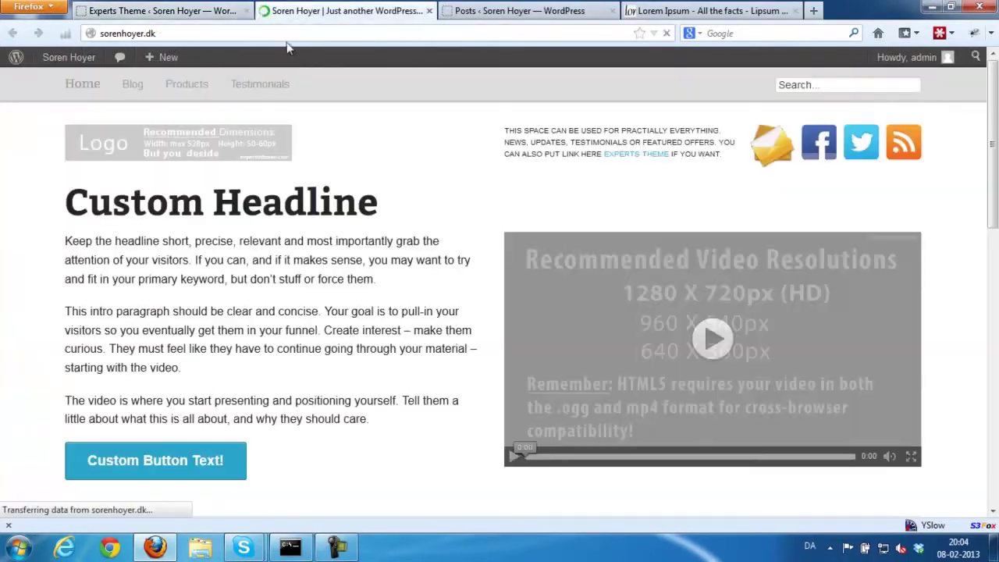
click(133, 84)
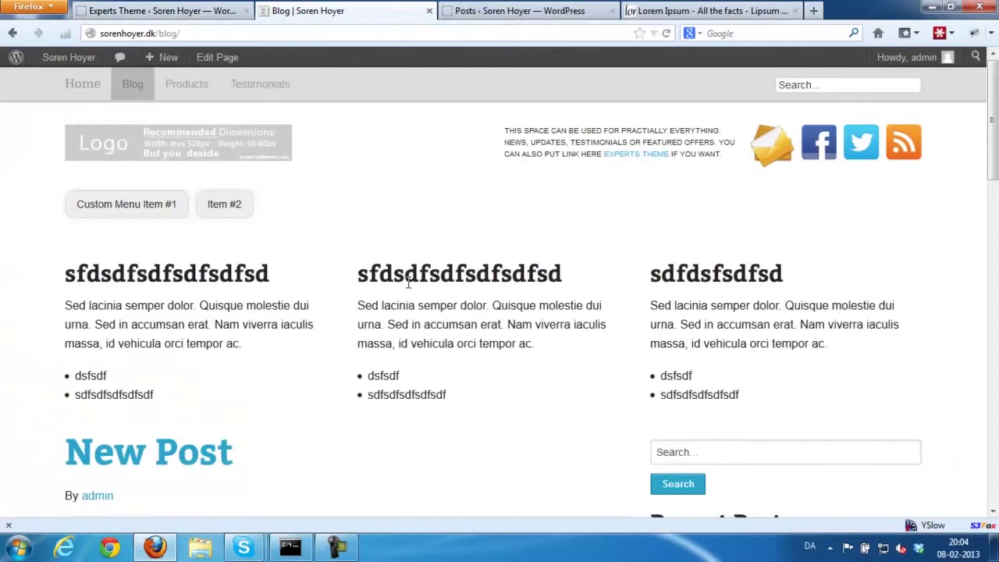
drag(86, 275, 817, 330)
click(812, 385)
scroll(651, 328, down, 5)
scroll(651, 328, up, 5)
Tick Contain the box-content in panels, save, and reload the blog to see the grey panels.
click(160, 11)
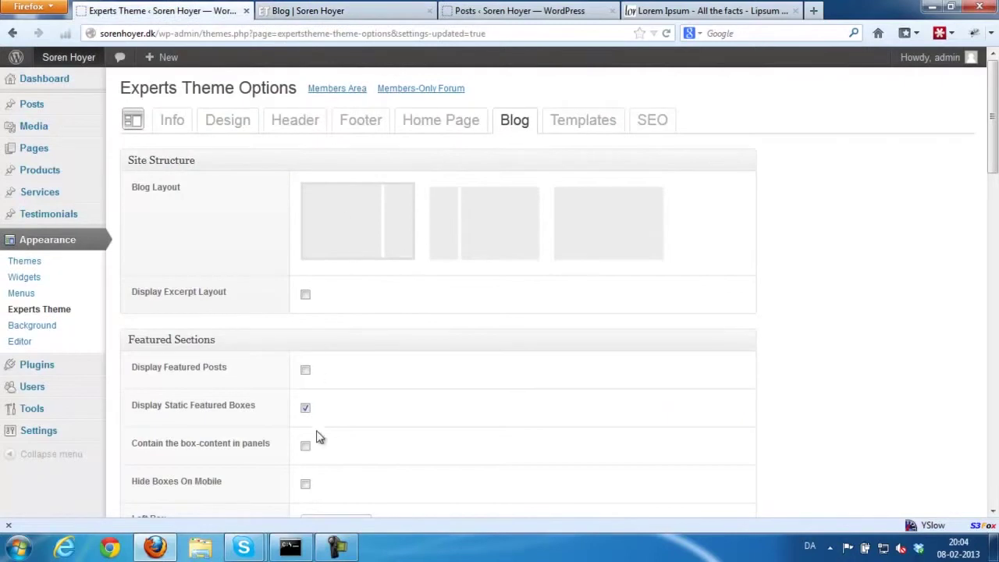
click(305, 447)
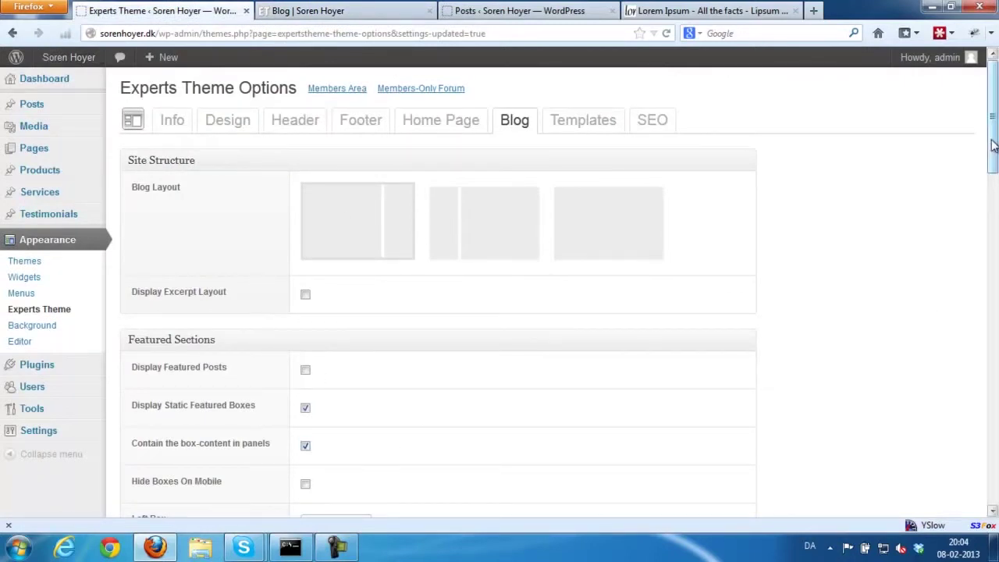
drag(992, 117, 995, 468)
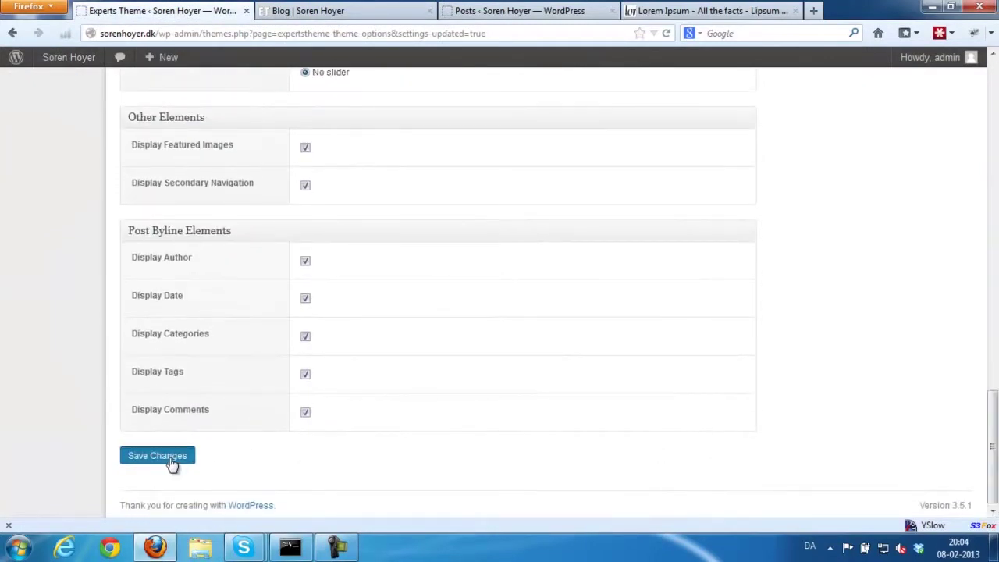
click(170, 458)
click(351, 11)
key(F5)
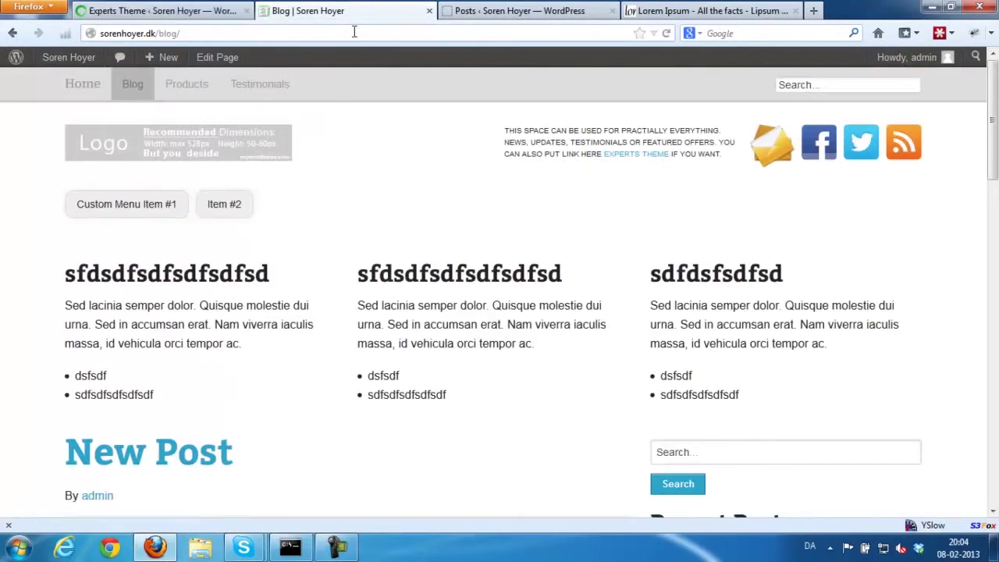
key(F5)
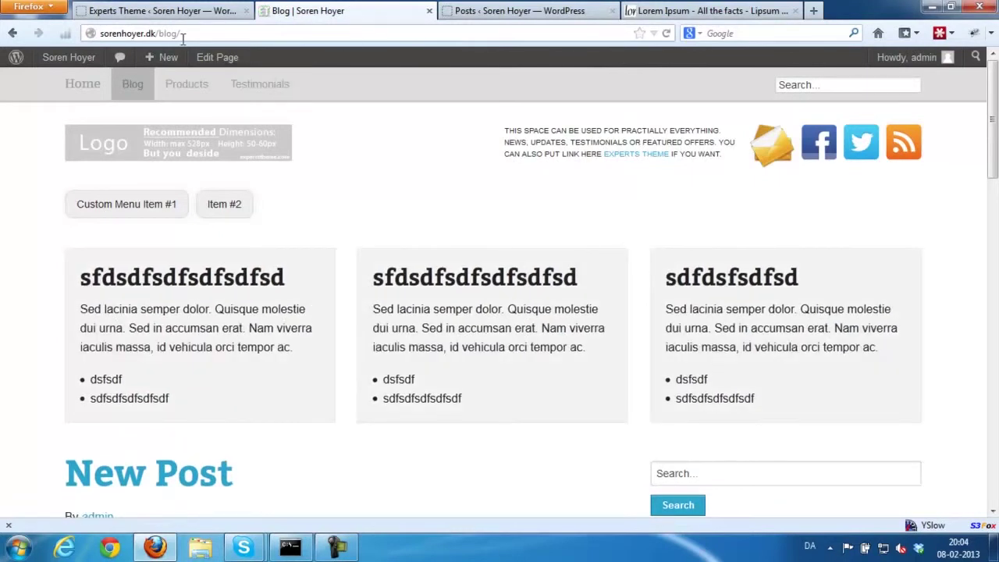
click(191, 11)
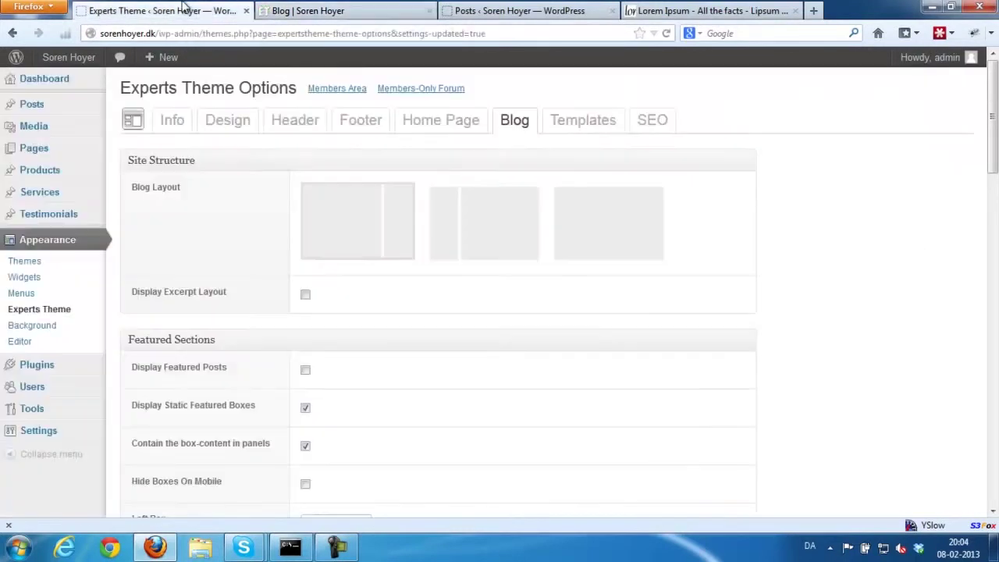
Untick the panels option and replace the Left Box content with the red maple leaf image.
click(305, 446)
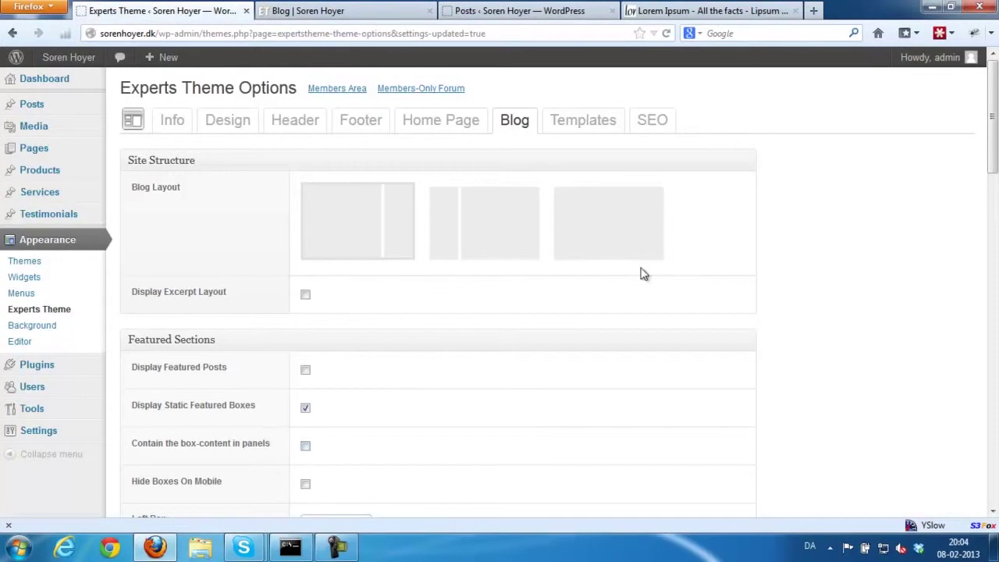
scroll(650, 237, down, 5)
key(ctrl+a)
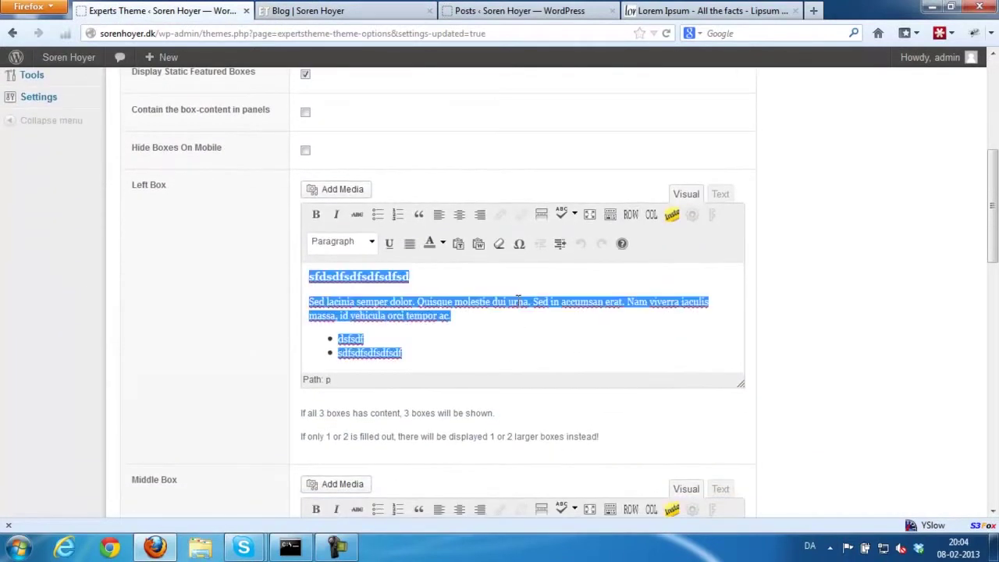
key(BackSpace)
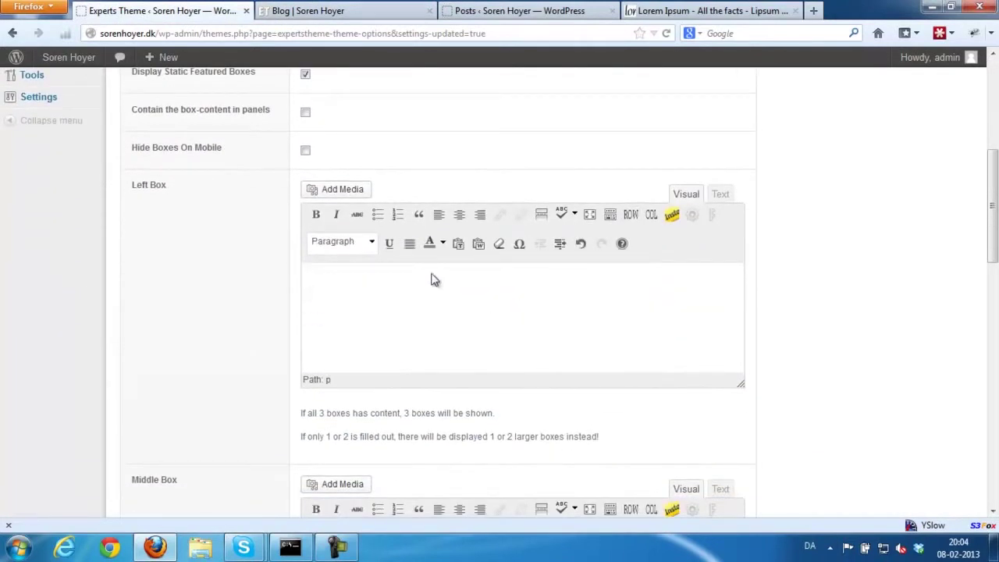
click(357, 191)
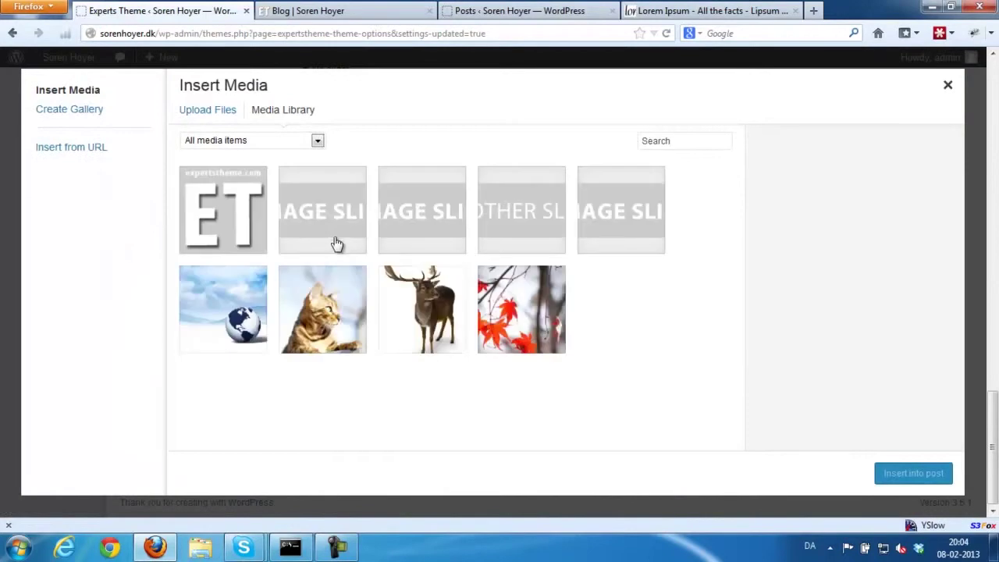
click(538, 343)
click(905, 472)
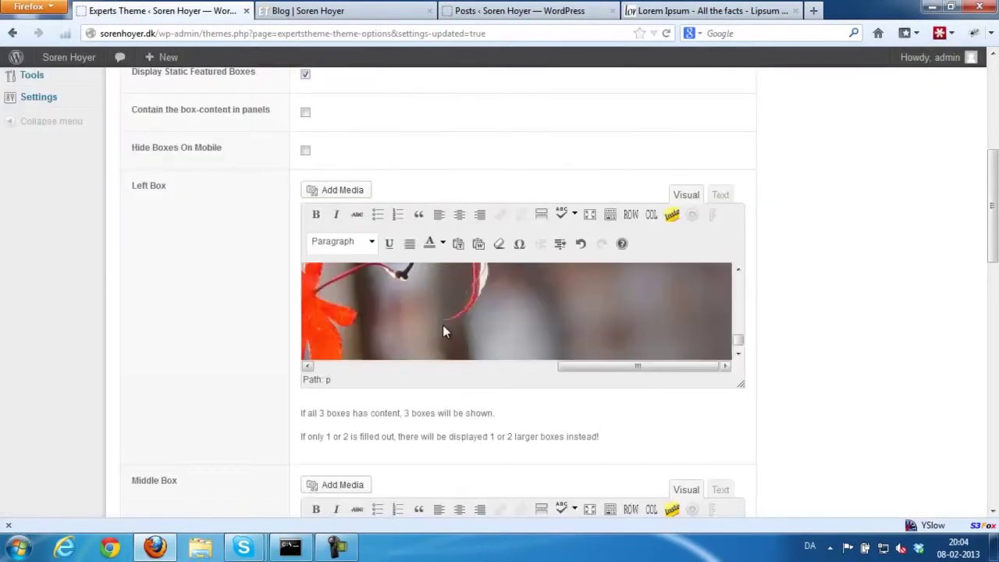
click(442, 327)
key(Delete)
key(ctrl+z)
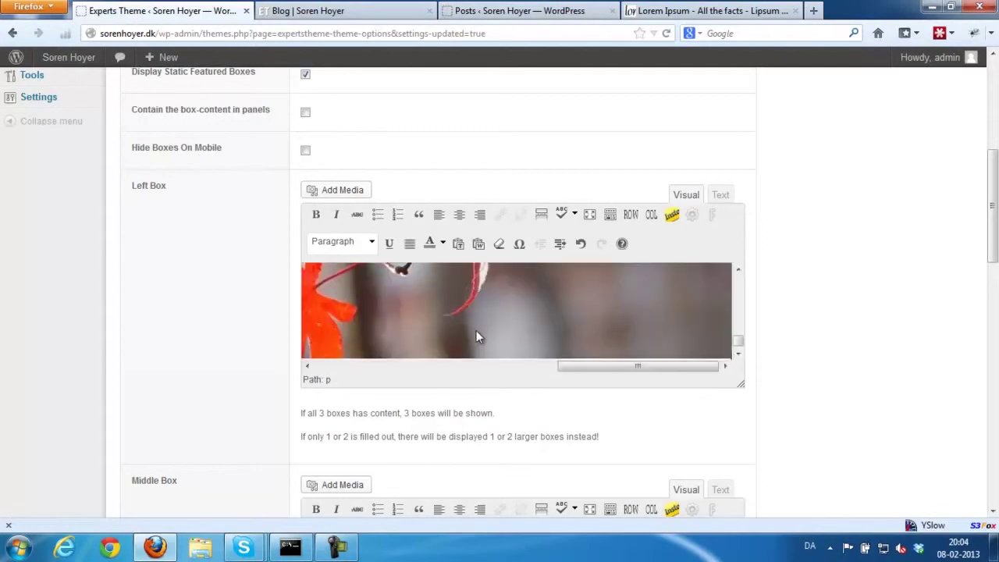
Paste the maple image over the Middle Box and Right Box content.
scroll(476, 330, down, 5)
click(484, 361)
key(ctrl+a)
key(ctrl+v)
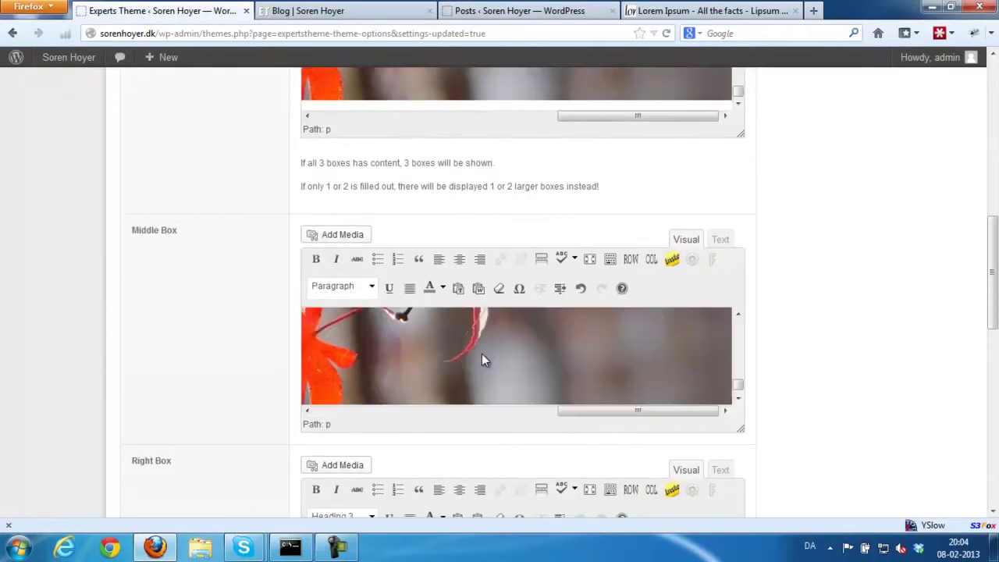
scroll(468, 383, down, 3)
click(448, 407)
key(ctrl+a)
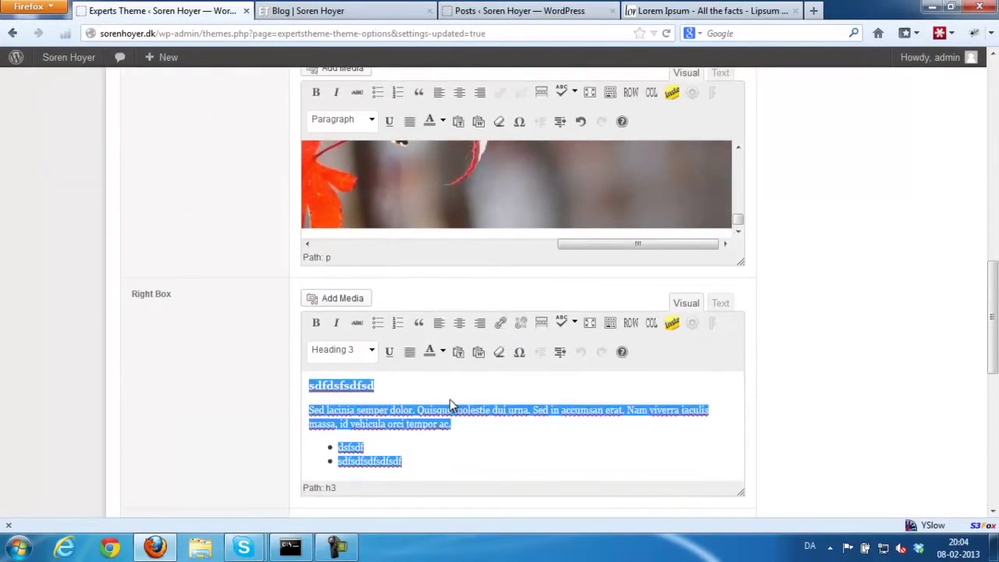
key(ctrl+v)
drag(992, 363, 878, 500)
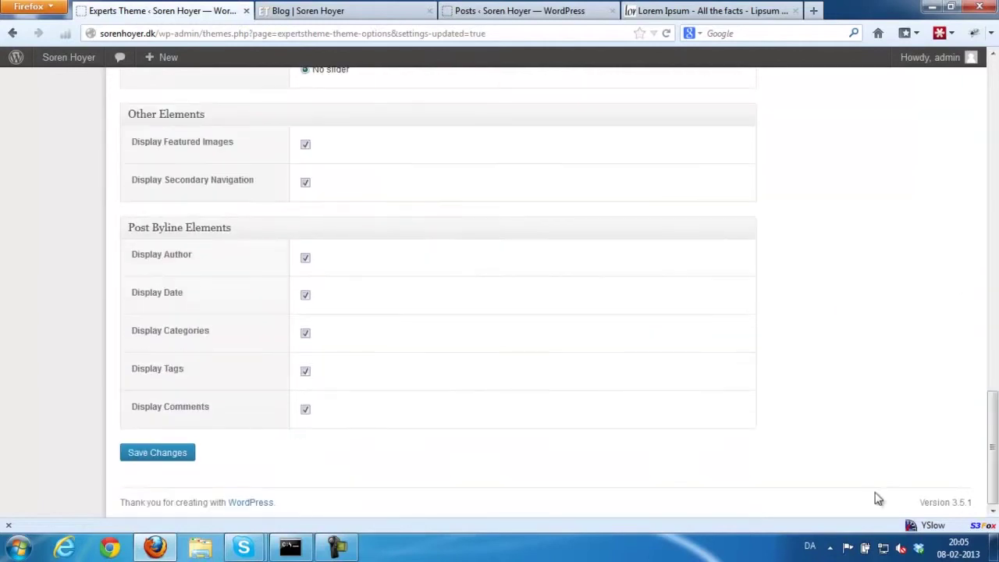
Save the theme options and reload the blog to confirm three maple images appear.
click(181, 454)
click(375, 11)
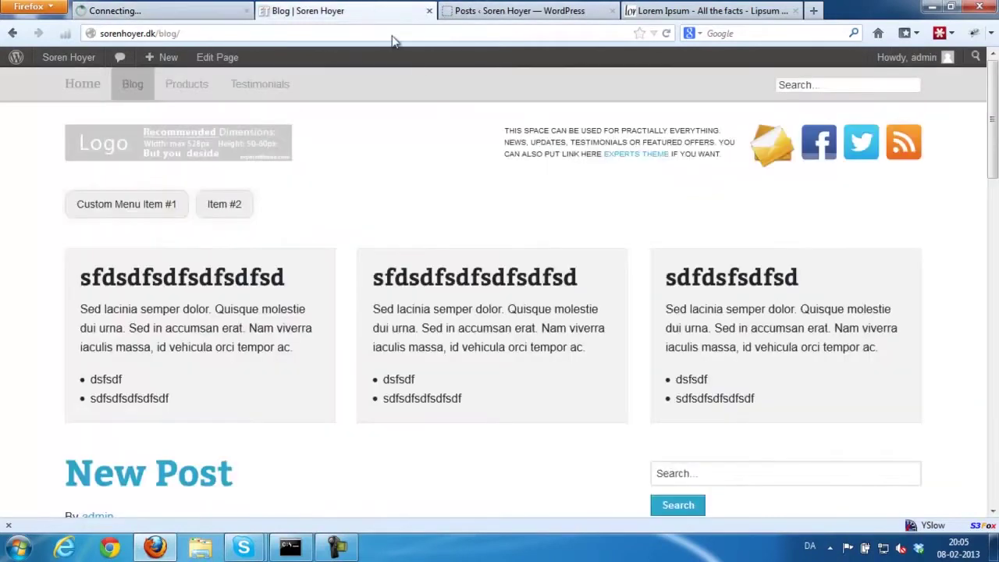
key(F5)
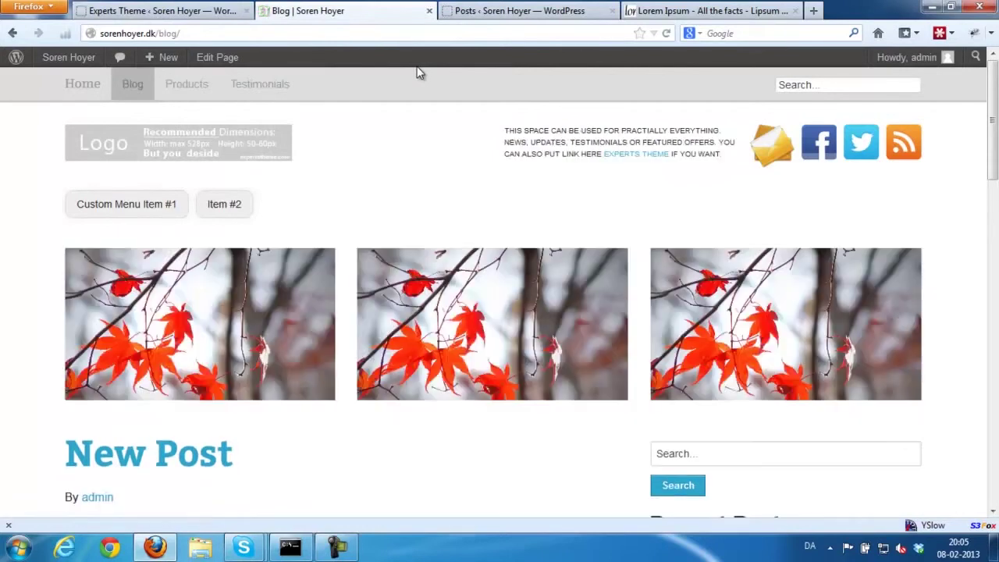
scroll(796, 167, down, 5)
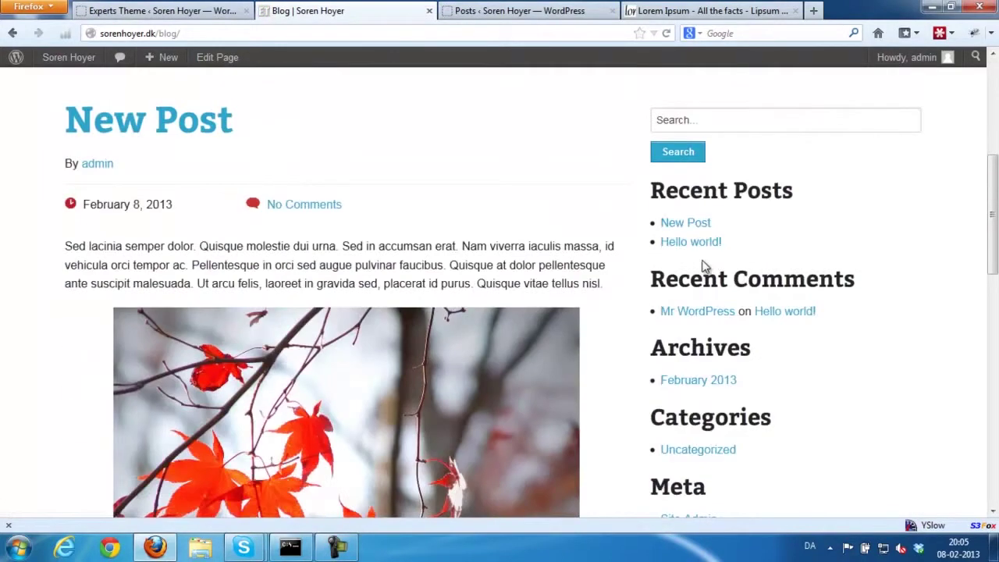
scroll(704, 267, up, 5)
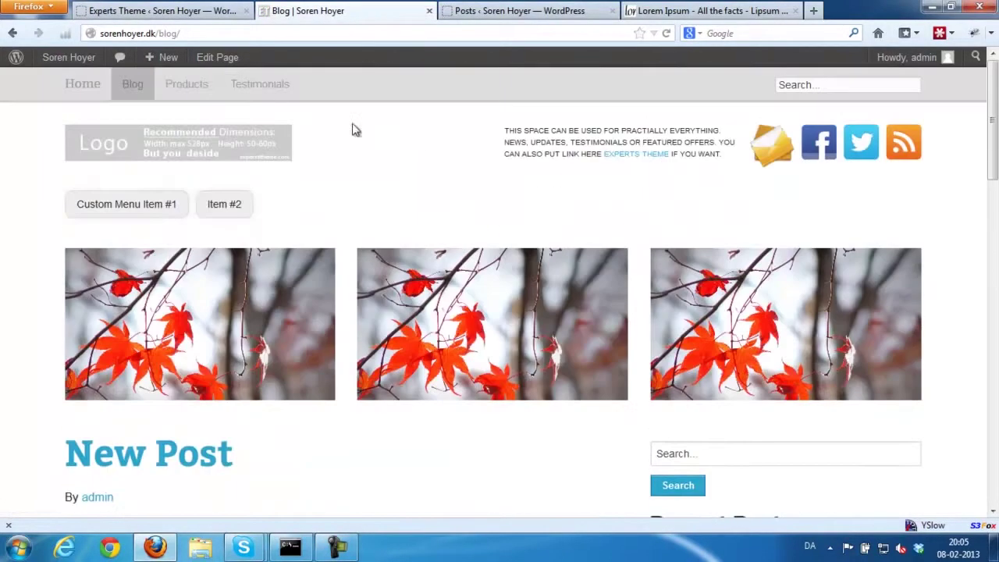
click(157, 10)
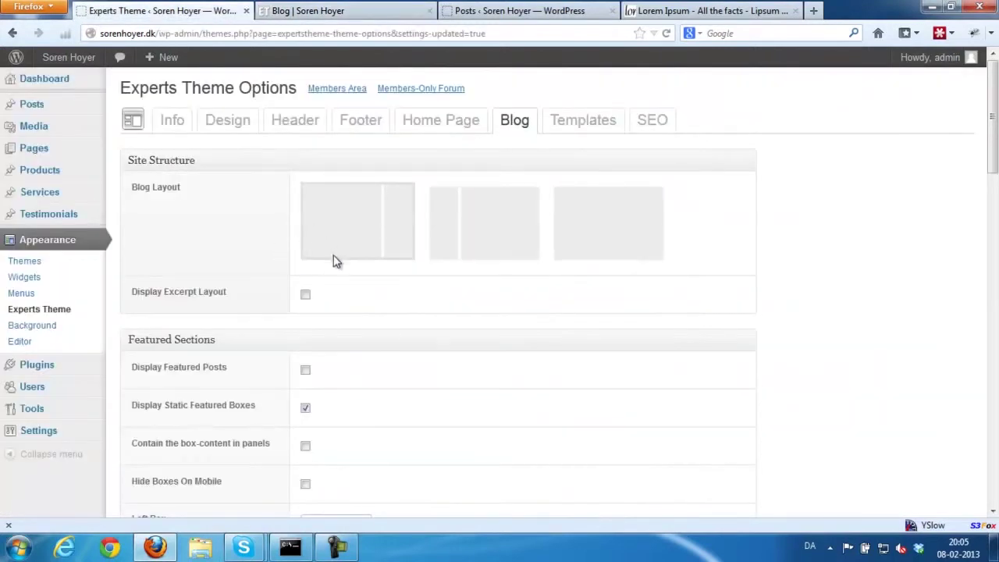
Uncheck Display Static Featured Boxes and choose Image Slider as the featured slider.
scroll(334, 261, down, 4)
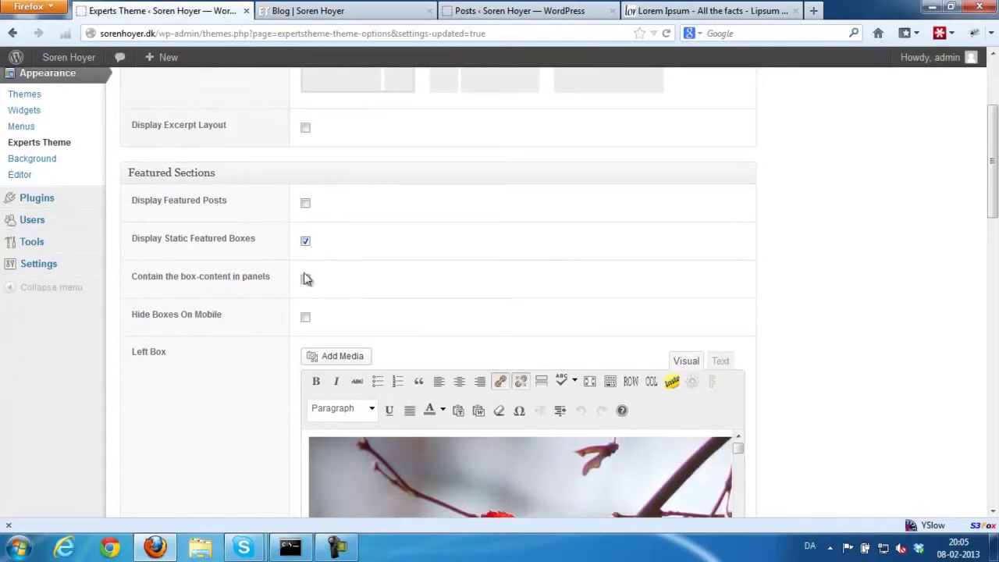
click(305, 241)
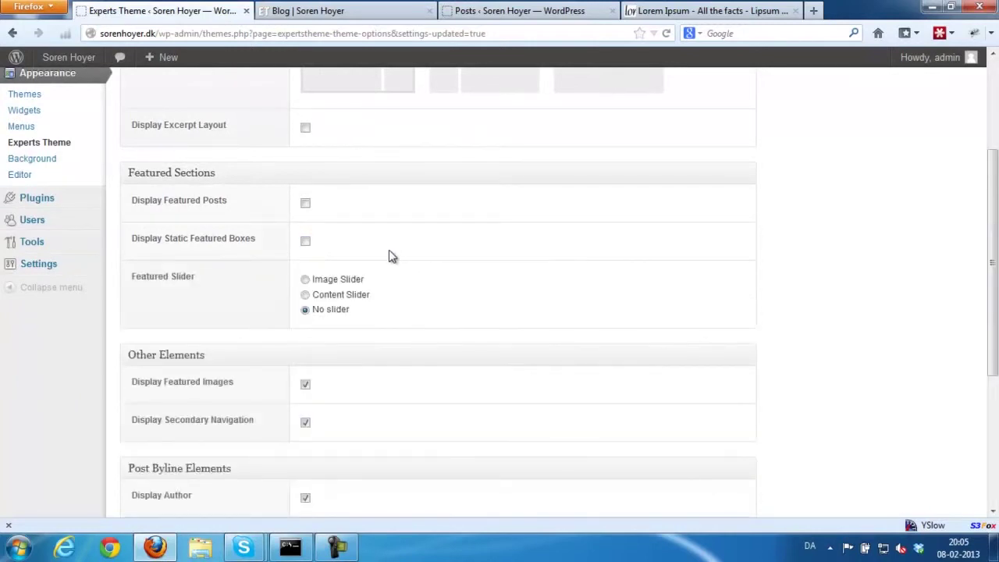
scroll(392, 257, down, 2)
click(305, 196)
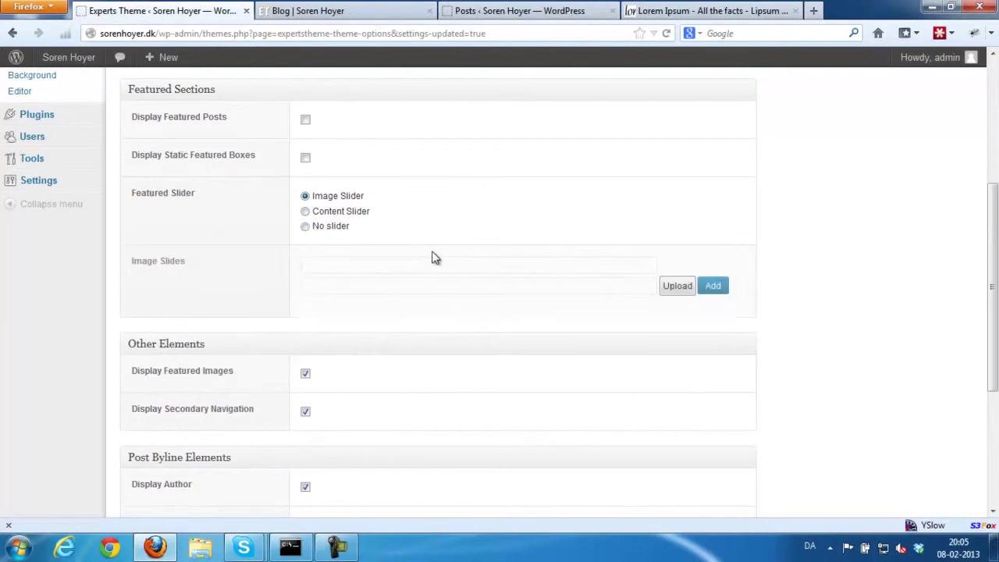
Add a first image slide using the IMAGE SLIDE picture, titled 'slide 1'.
click(675, 290)
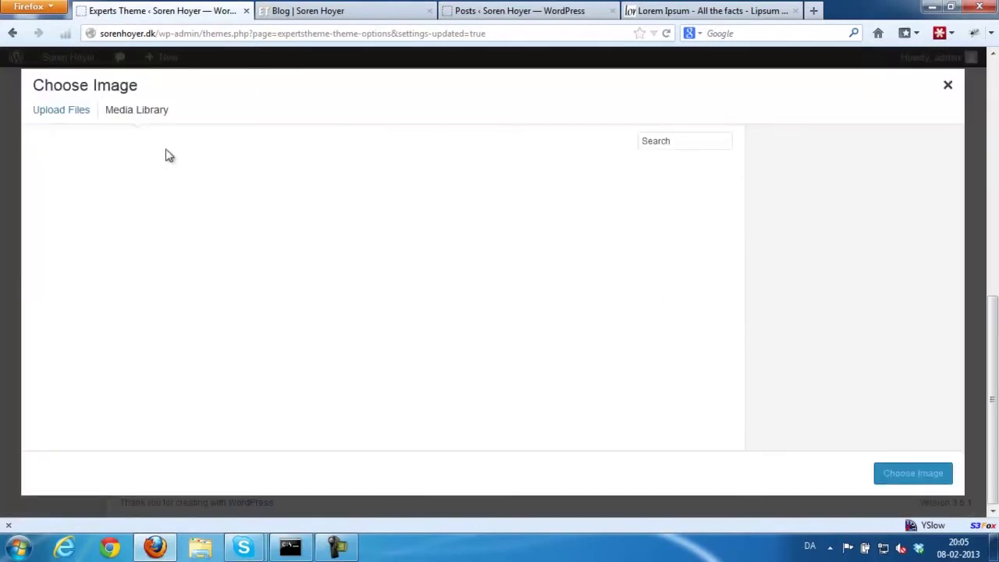
click(196, 211)
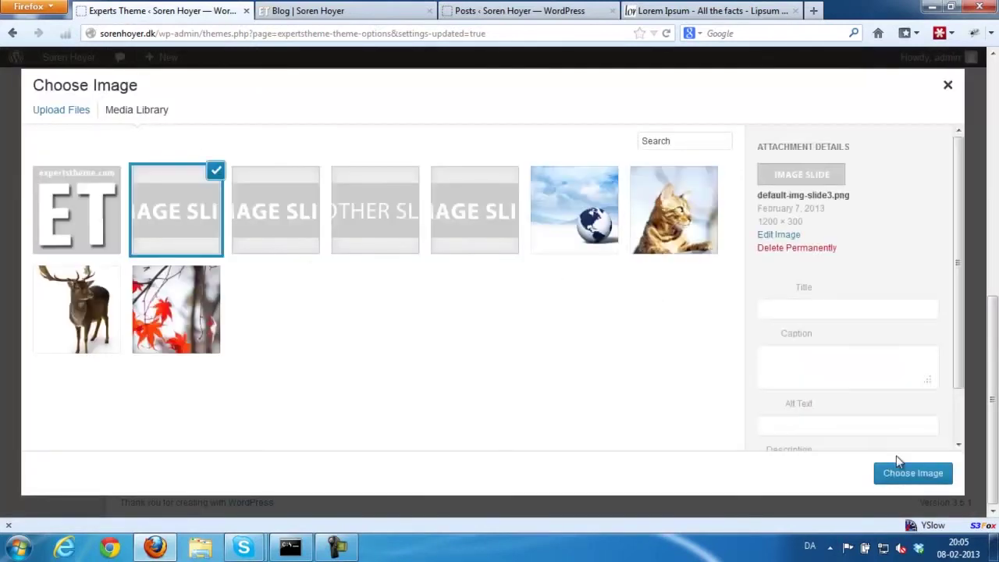
click(936, 473)
click(429, 265)
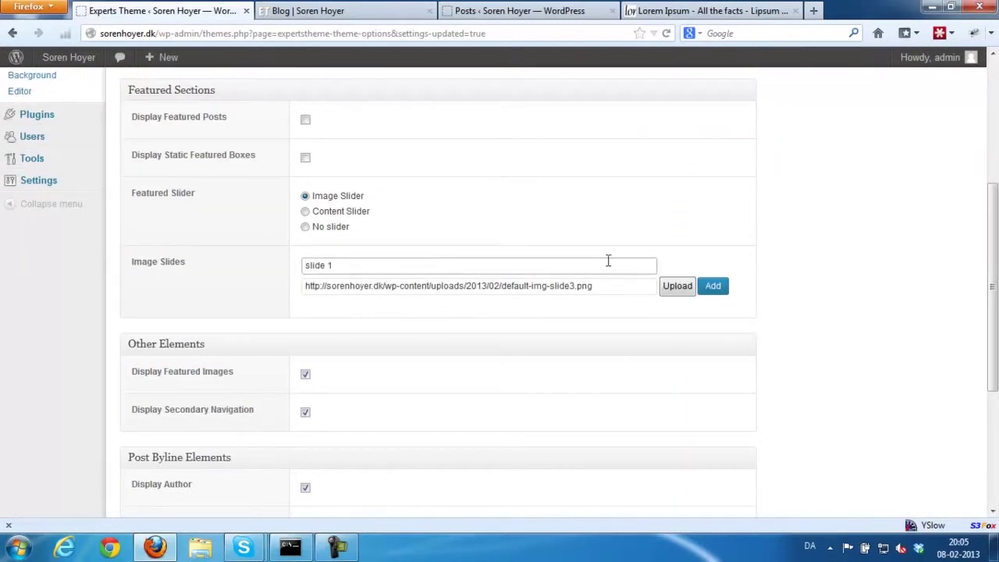
click(714, 287)
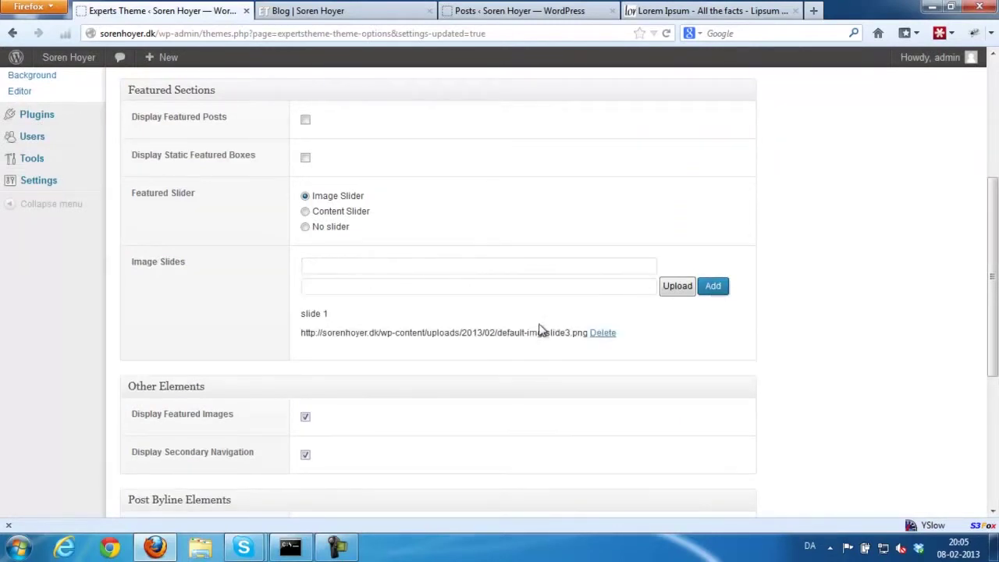
Add a second image slide with the other picture, titled 'slide 2'.
click(519, 288)
click(679, 289)
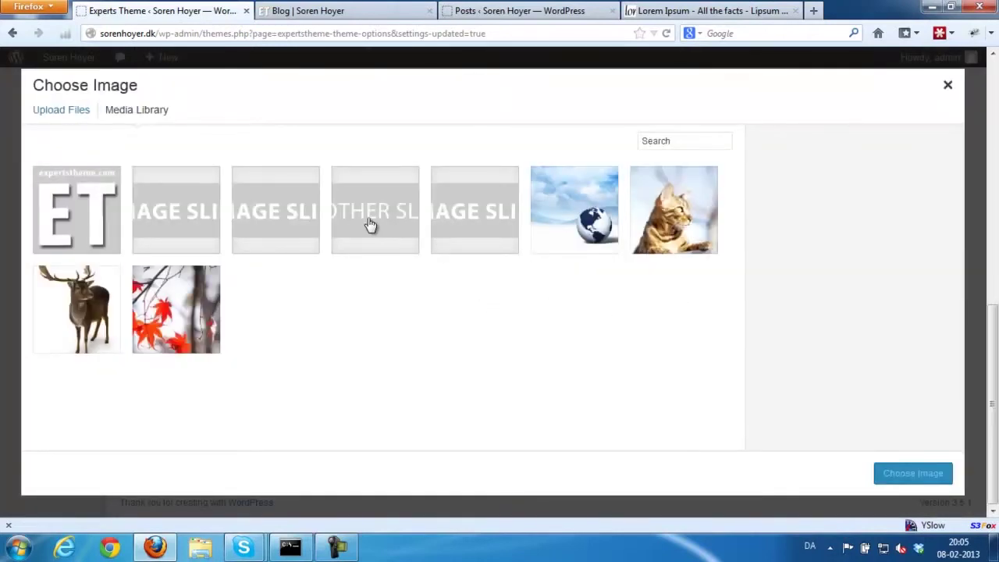
click(370, 224)
click(887, 470)
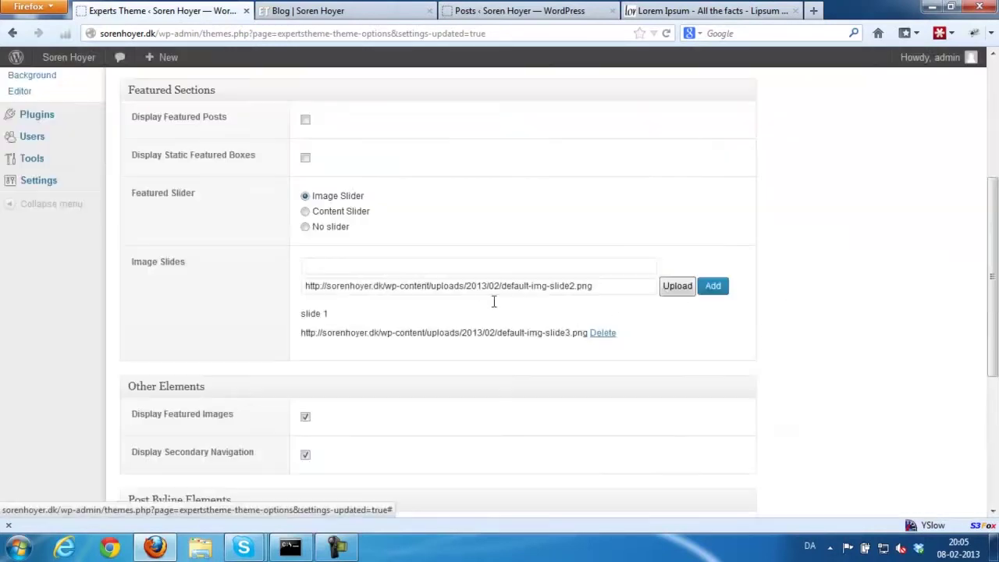
click(381, 266)
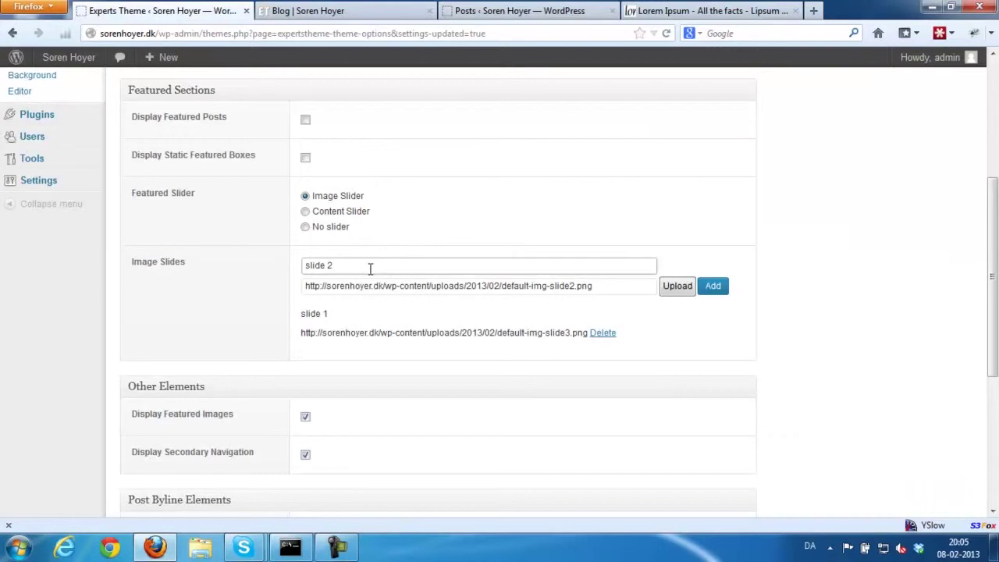
click(710, 288)
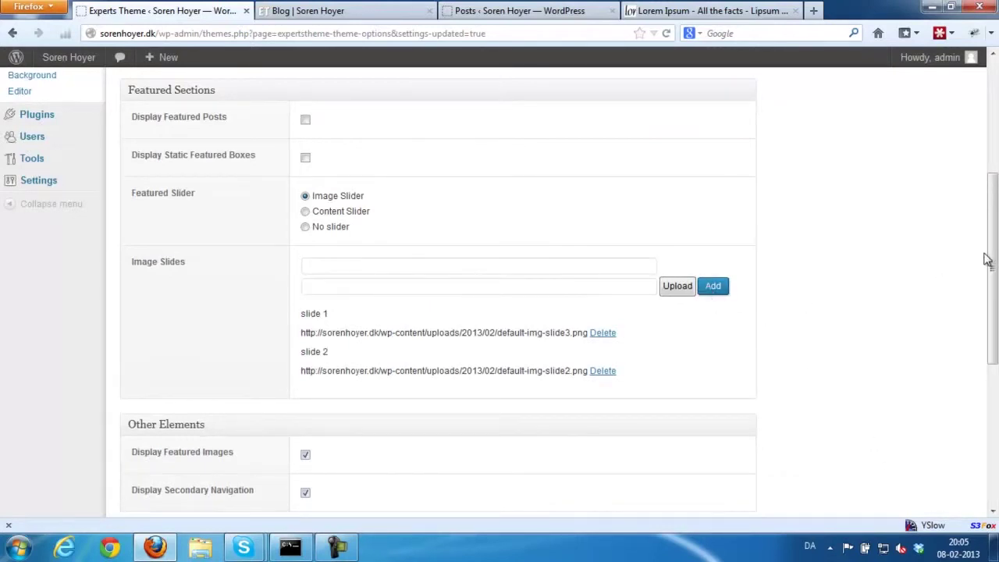
drag(986, 260, 987, 400)
click(145, 453)
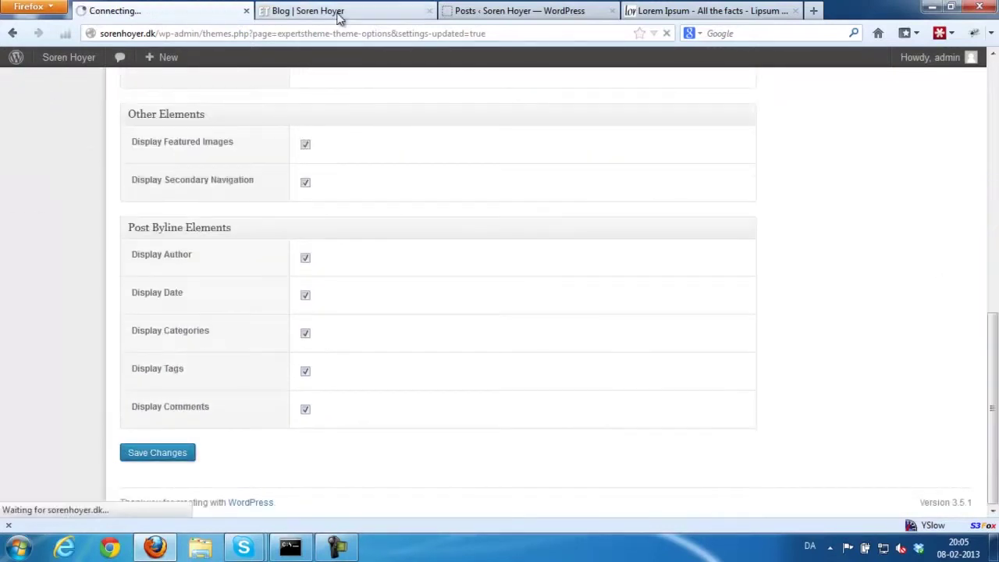
click(339, 14)
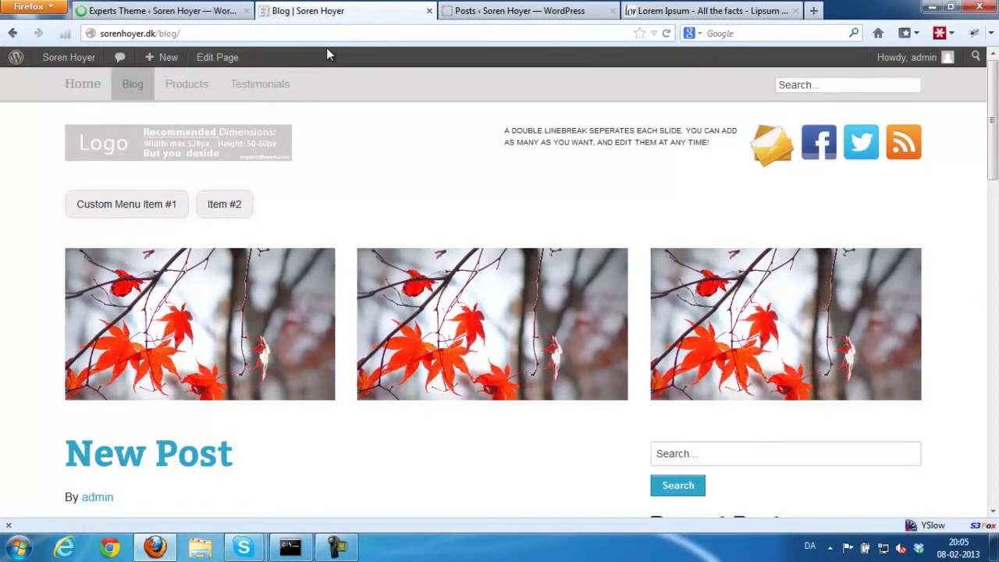
key(F5)
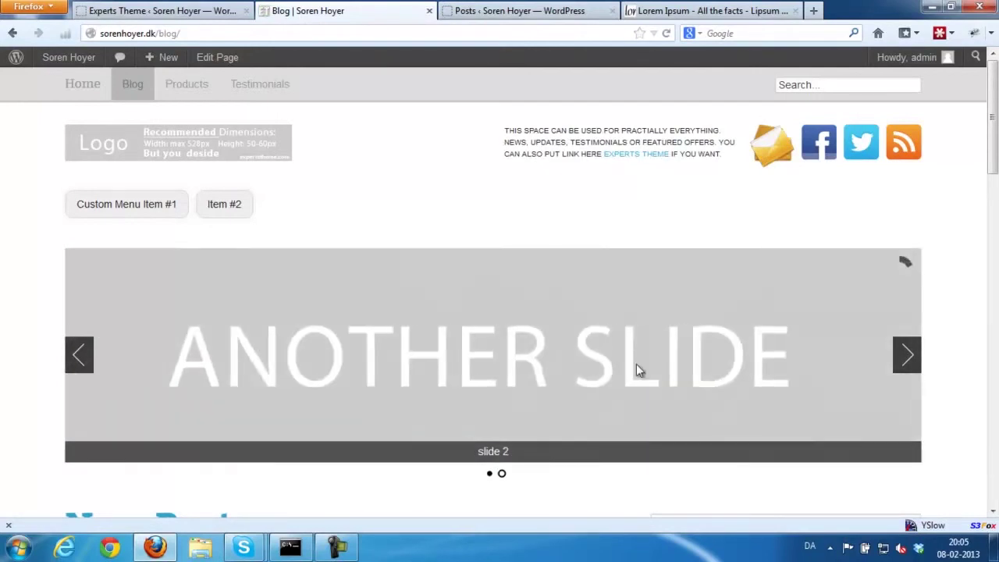
click(907, 355)
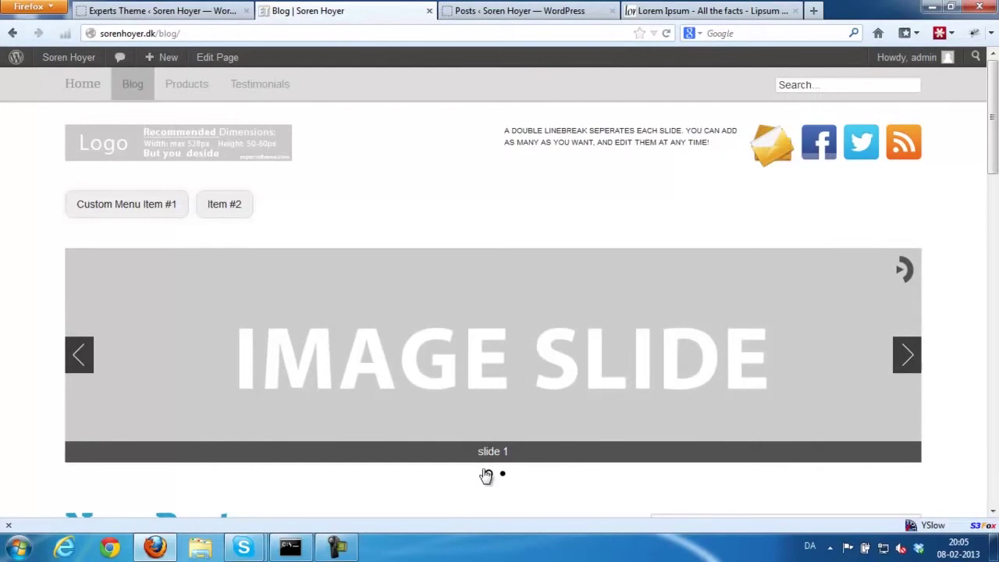
click(503, 476)
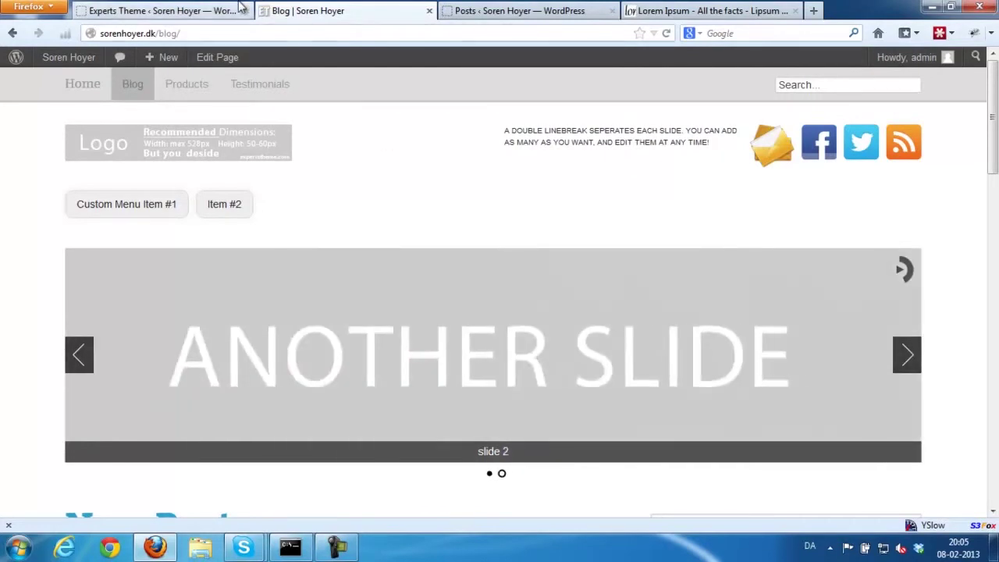
click(185, 17)
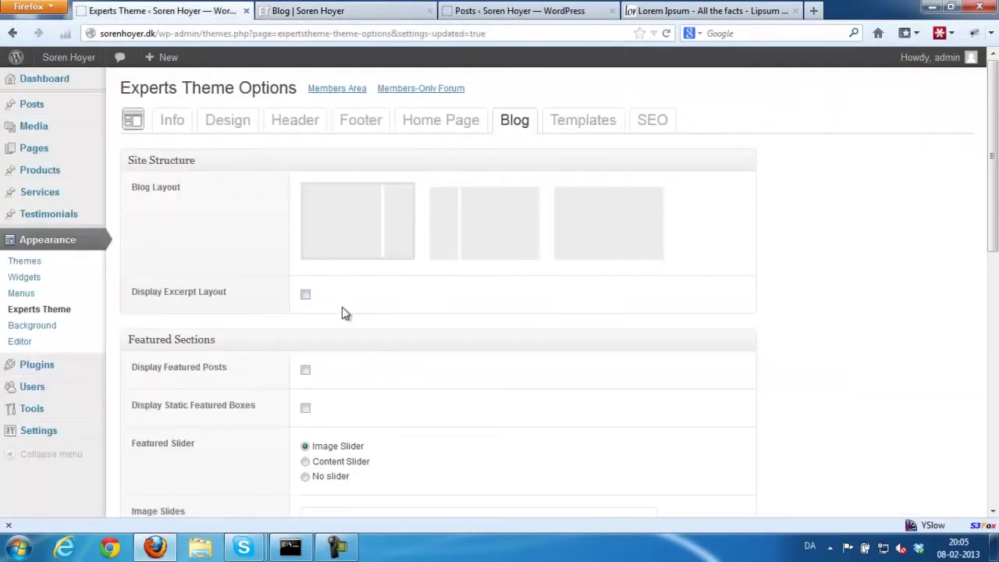
Select Content Slider under Featured Slider, read the Heading 3 note, and click into the Content Slides editor.
scroll(515, 316, down, 3)
click(305, 295)
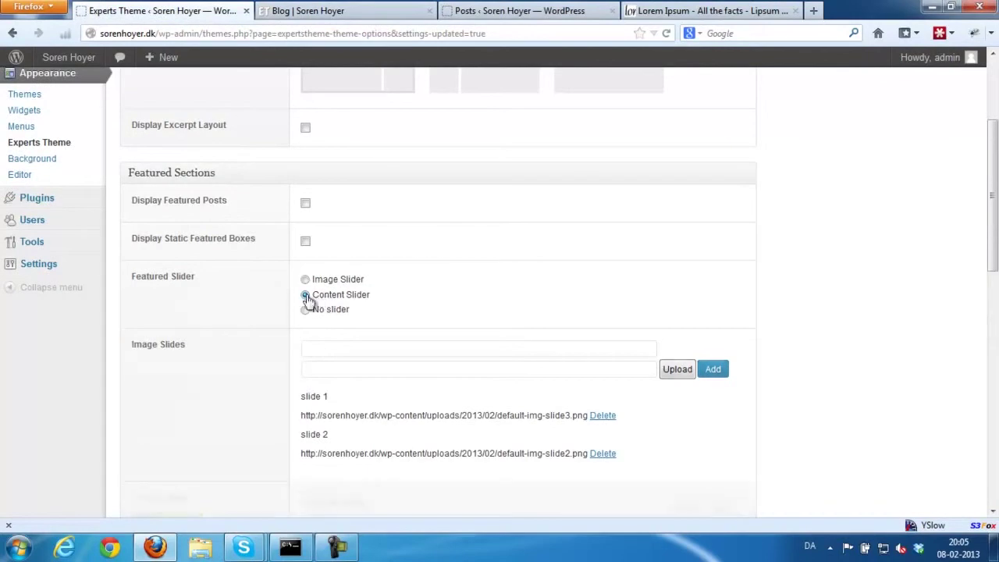
scroll(322, 238, down, 2)
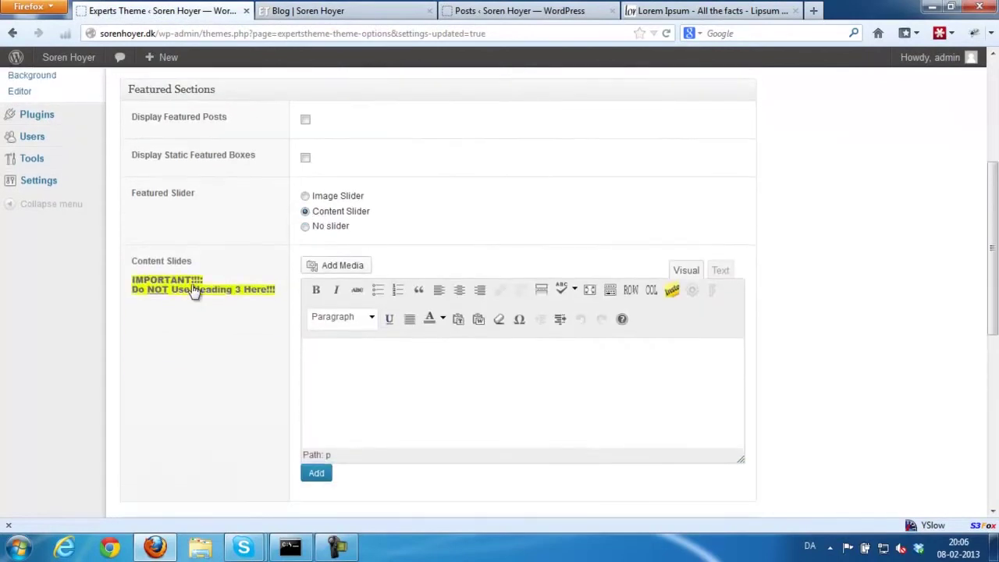
drag(145, 281, 273, 305)
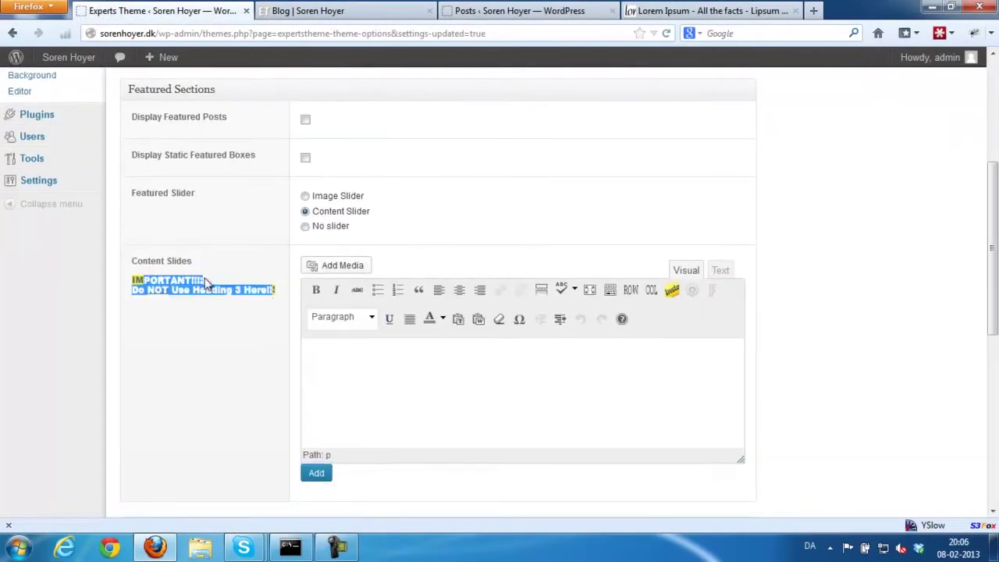
click(358, 381)
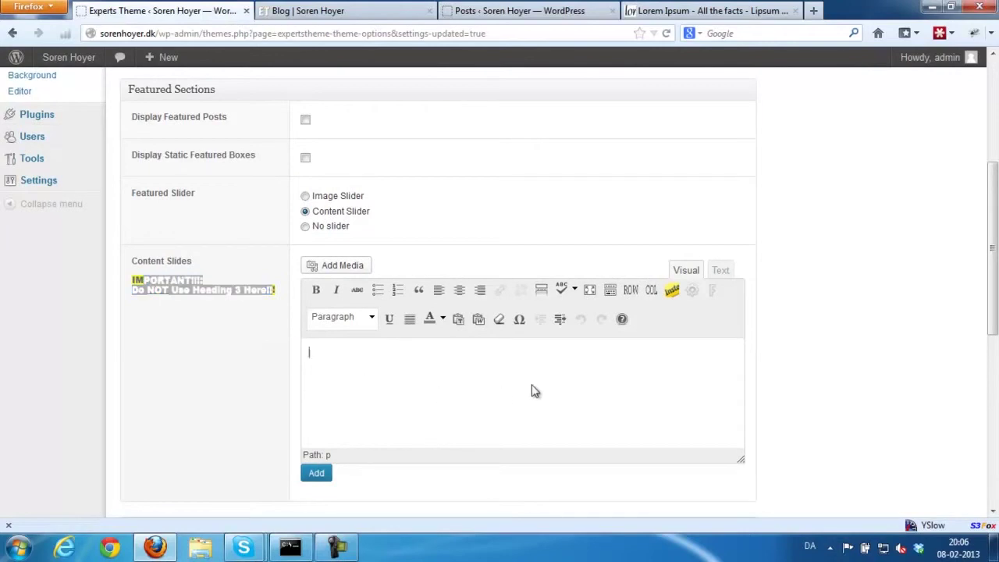
scroll(519, 406, down, 3)
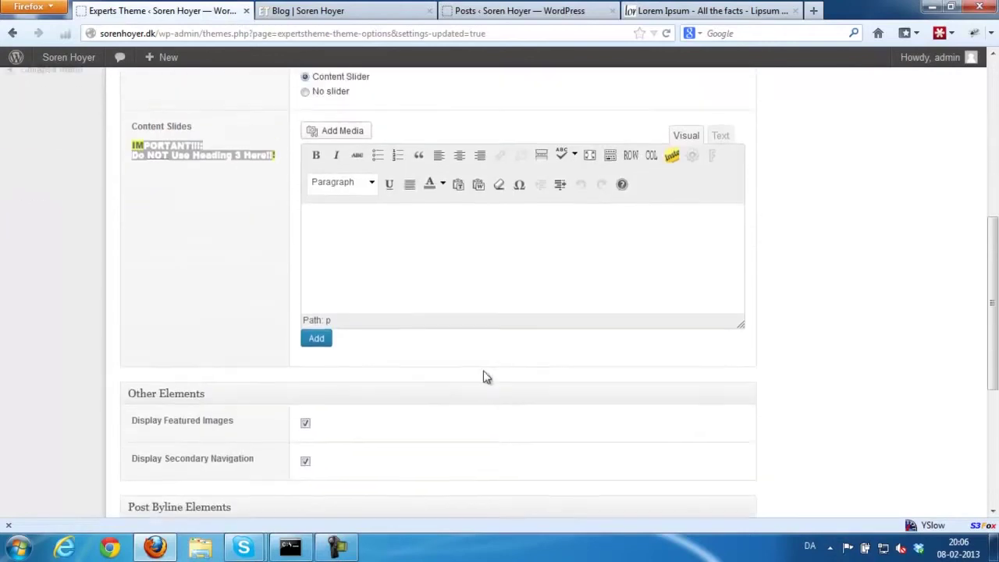
scroll(457, 363, up, 1)
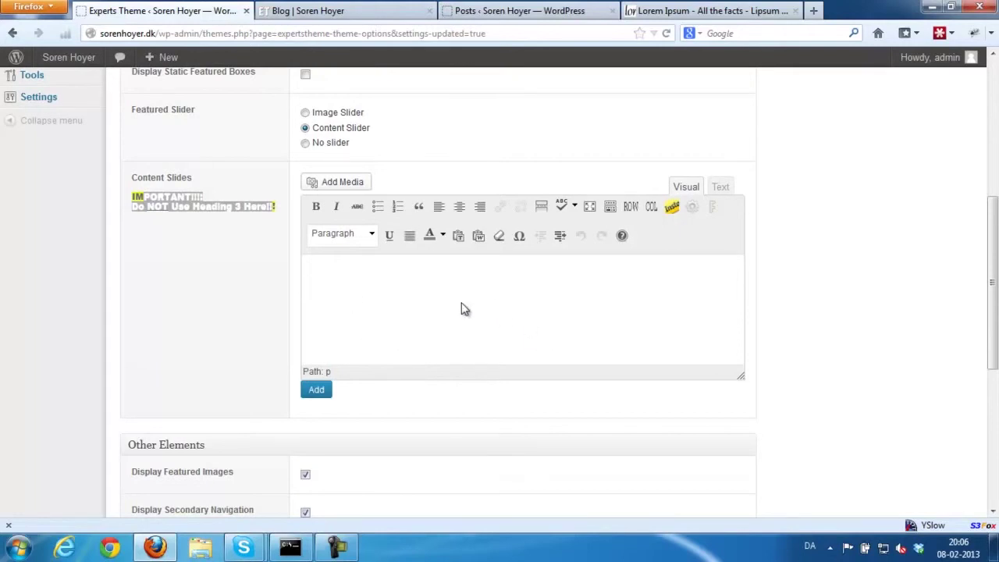
Paste the first Lorem Ipsum paragraph into the Content Slides editor.
click(697, 10)
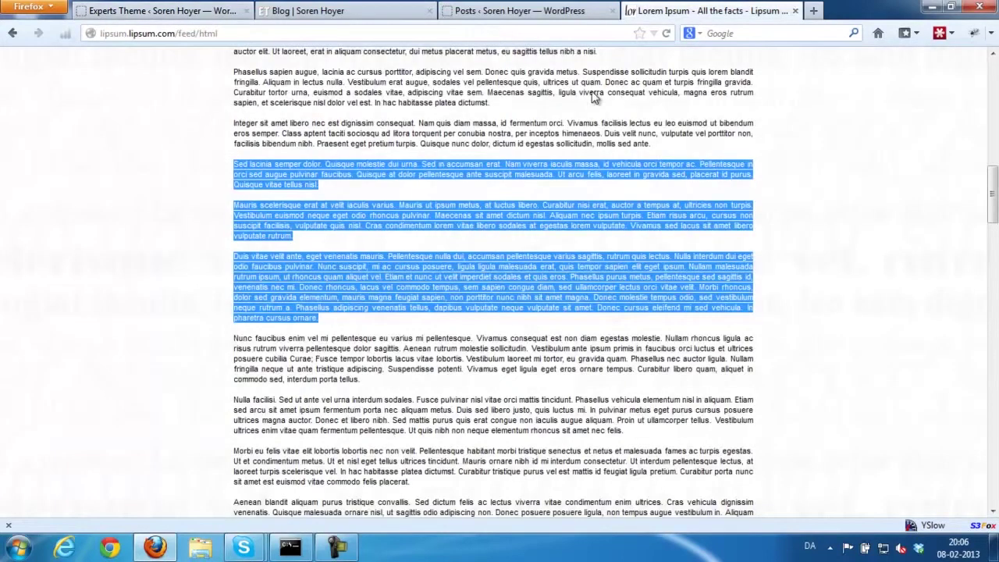
drag(347, 187, 234, 164)
key(ctrl+c)
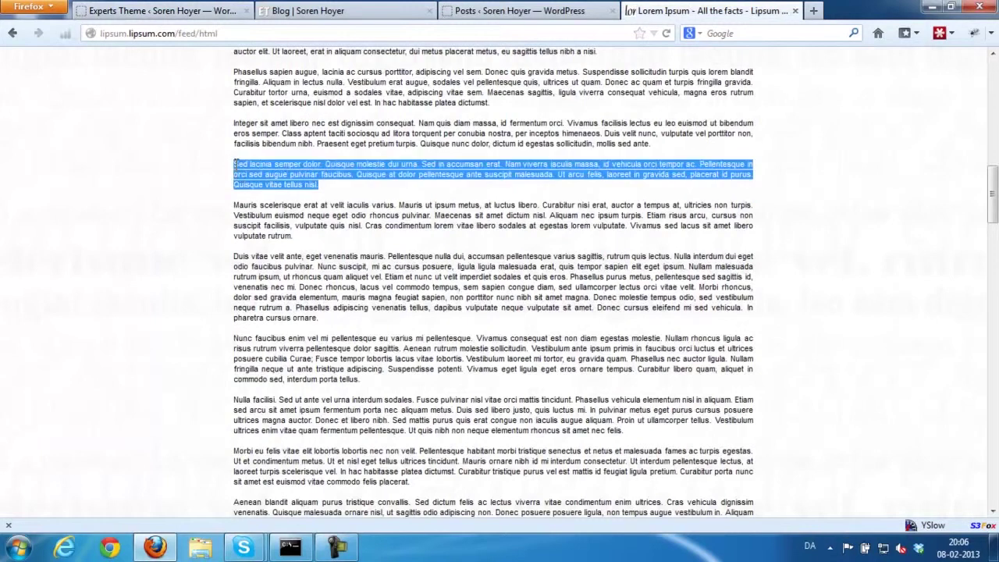
click(468, 10)
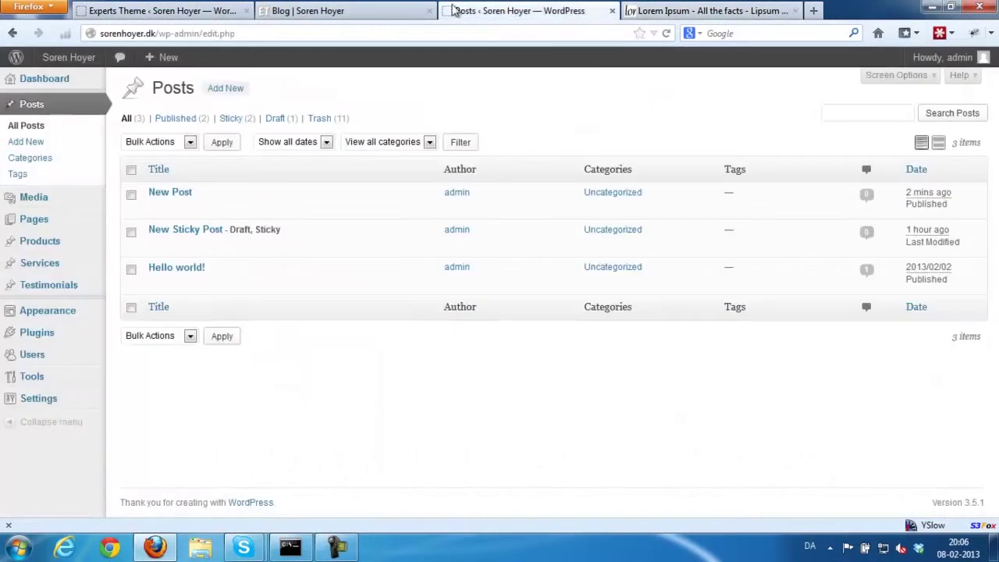
click(191, 11)
key(ctrl+v)
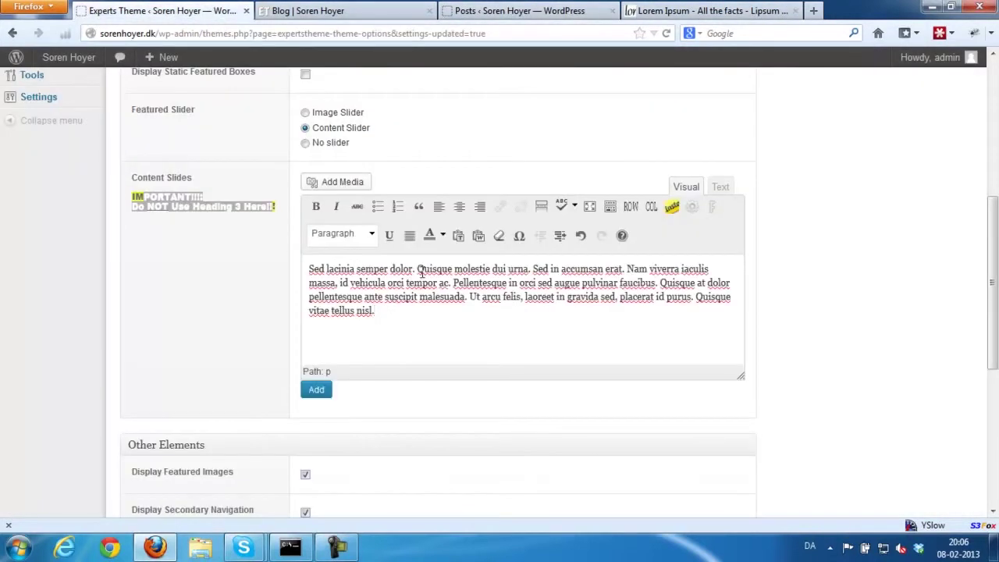
Split off 'Sed lacinia semper dolor.' and format it as a heading.
click(417, 269)
key(Return)
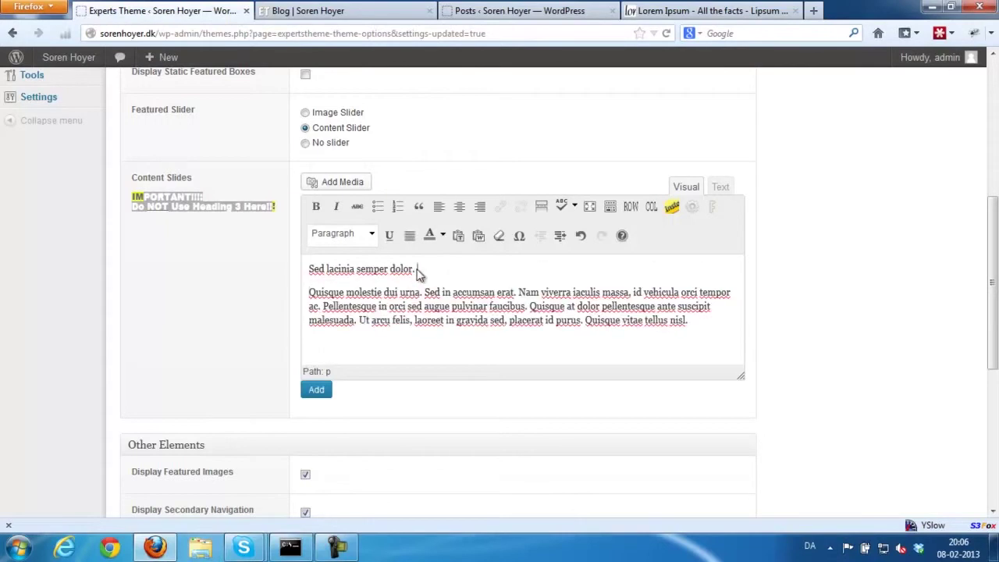
drag(418, 269, 309, 270)
click(371, 233)
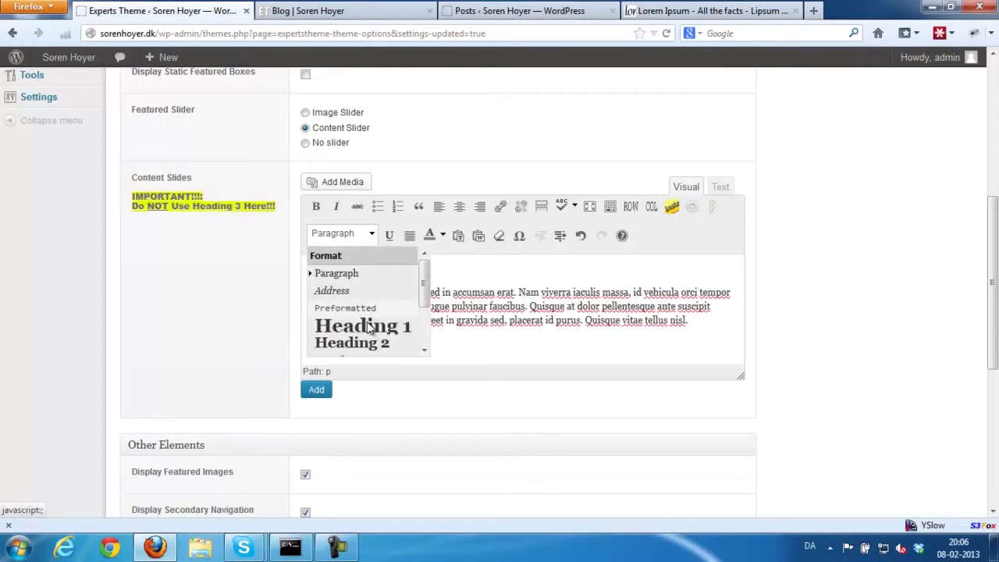
click(371, 326)
click(355, 311)
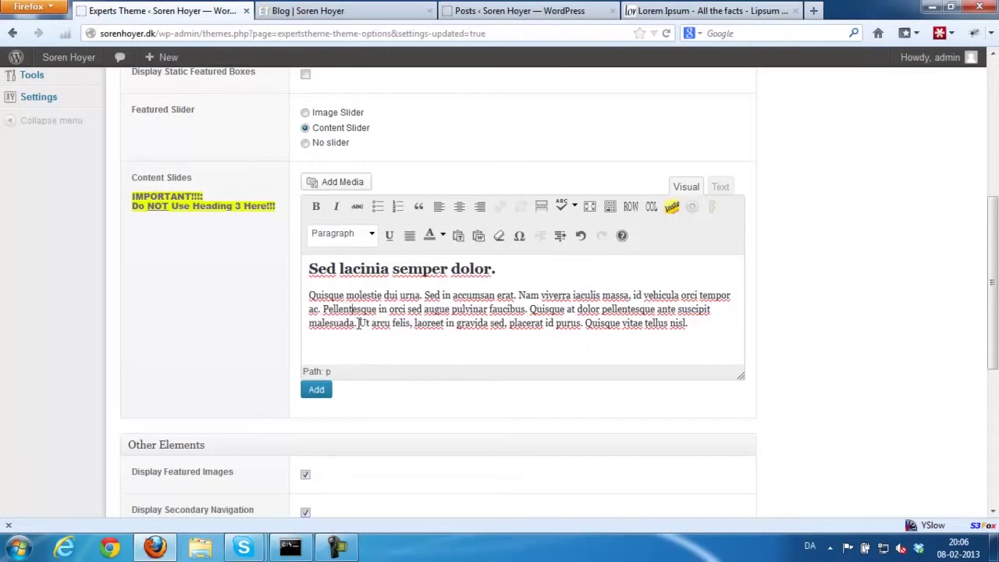
Make 'Ut arcu felis' and 'Quisque vitae tellus nisl.' bullet points, then add the slide.
drag(357, 323, 360, 323)
key(Return)
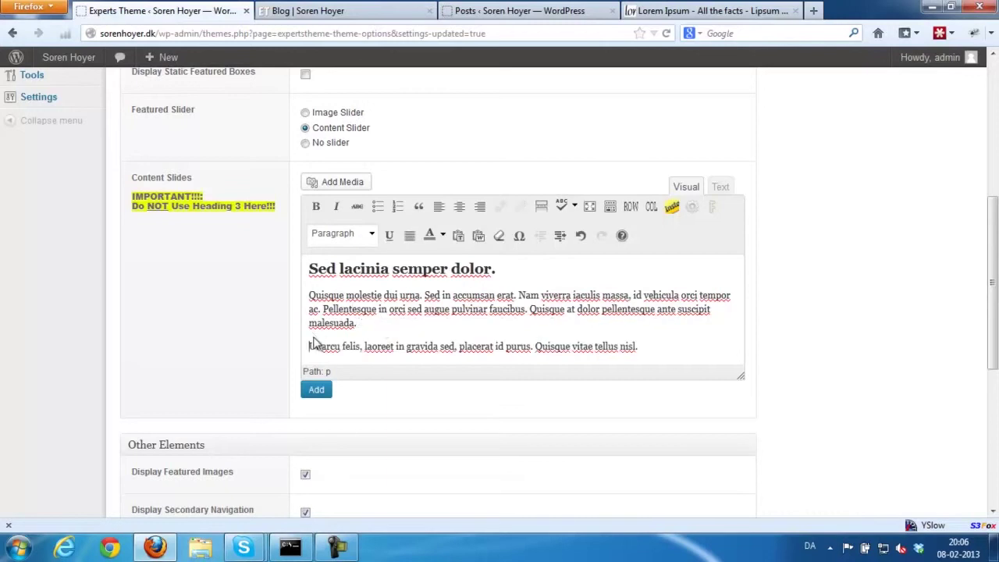
click(378, 206)
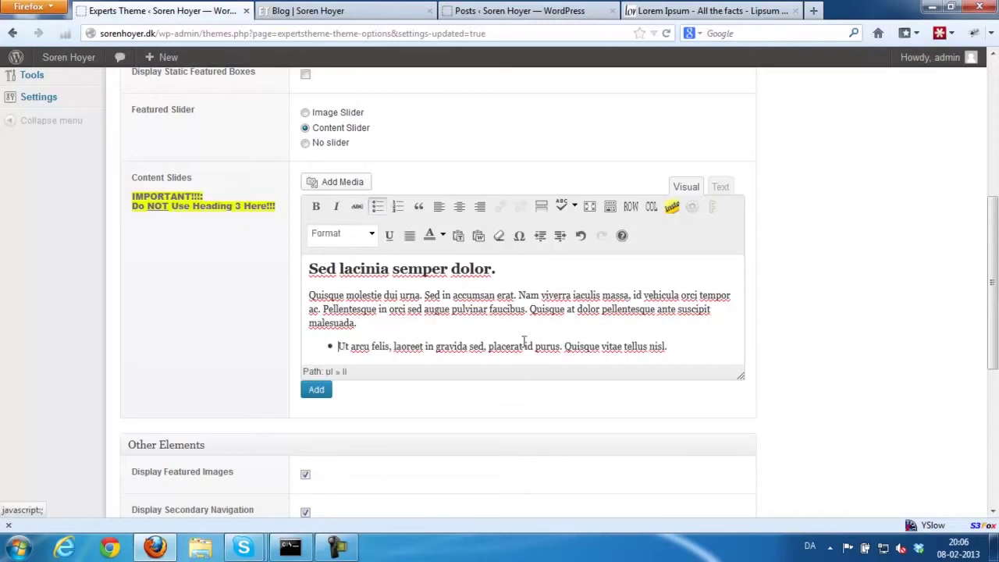
click(565, 347)
key(Return)
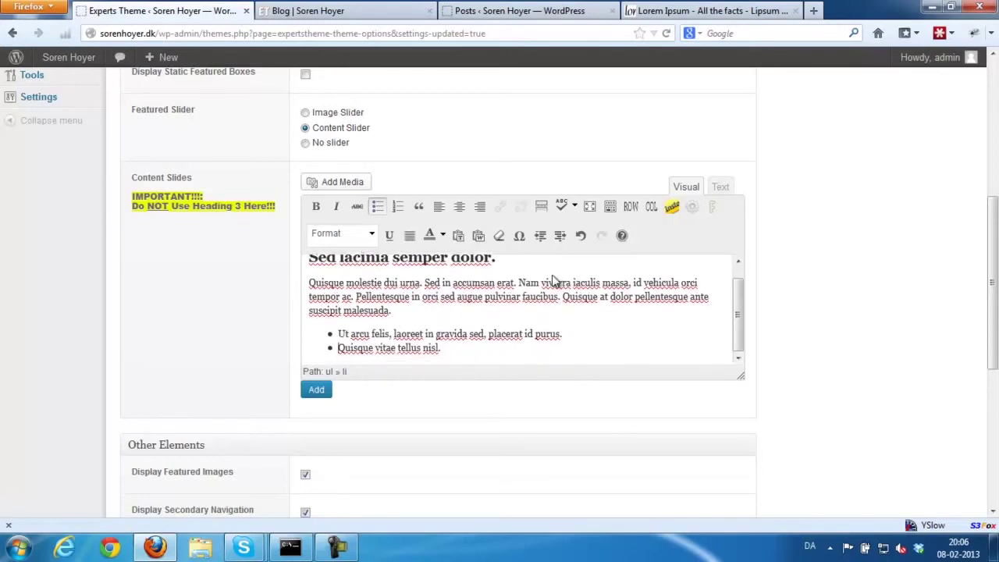
key(ctrl+a)
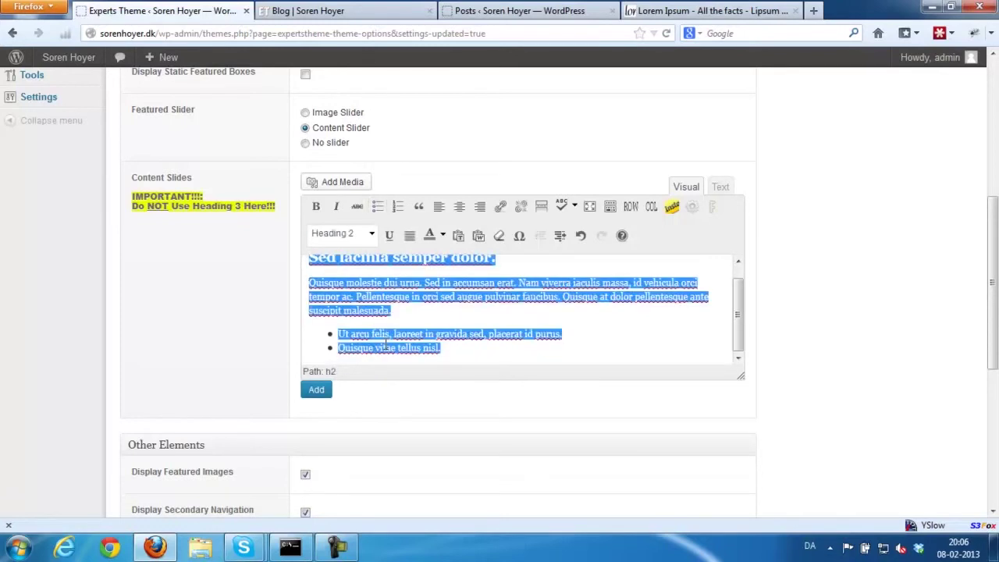
click(316, 389)
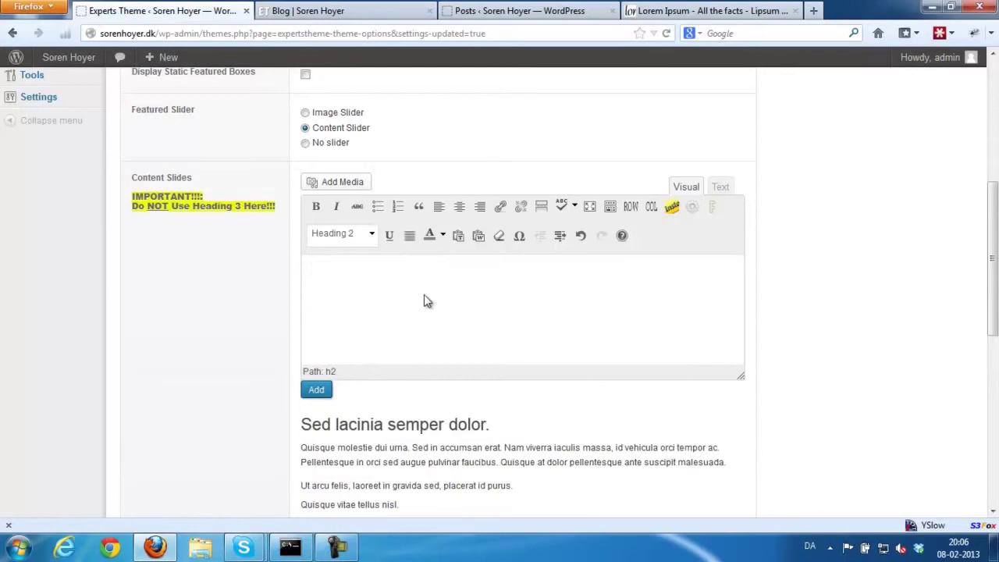
Copy the 'Mauris scelerisque erat' paragraph from the Lorem Ipsum tab.
scroll(578, 218, down, 2)
scroll(576, 212, down, 2)
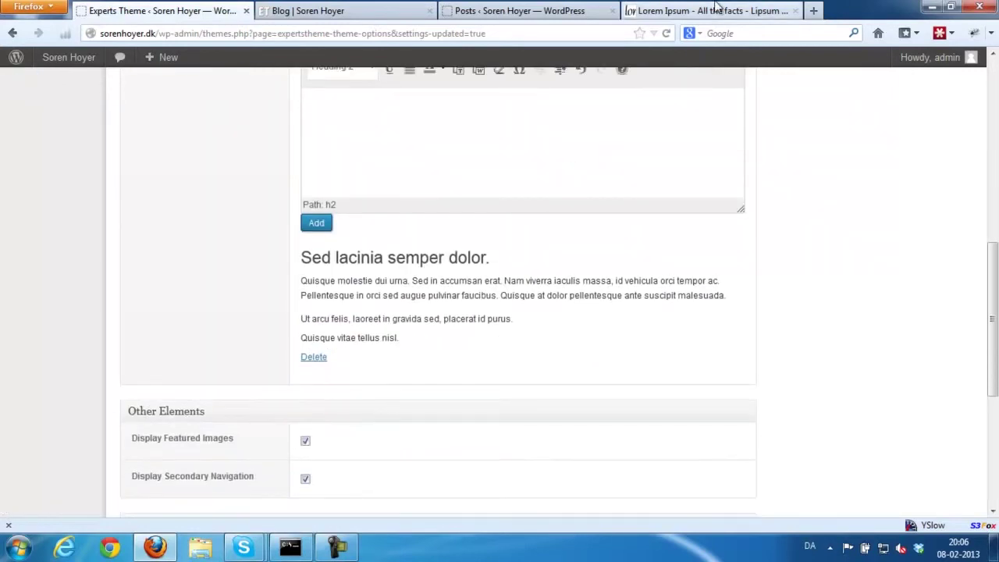
key(ctrl+shift+Tab)
drag(300, 241, 223, 206)
key(ctrl+c)
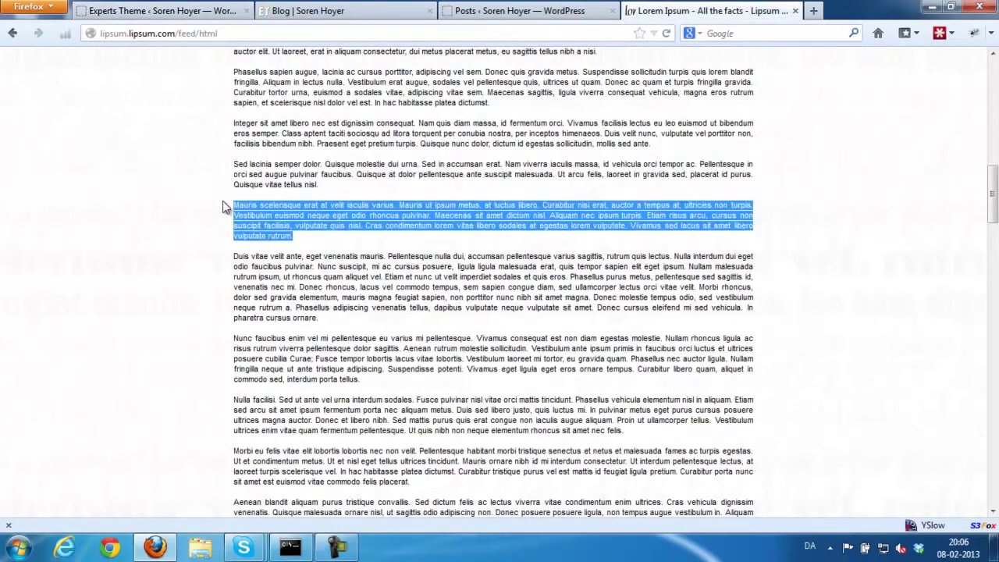
key(ctrl+shift+Tab)
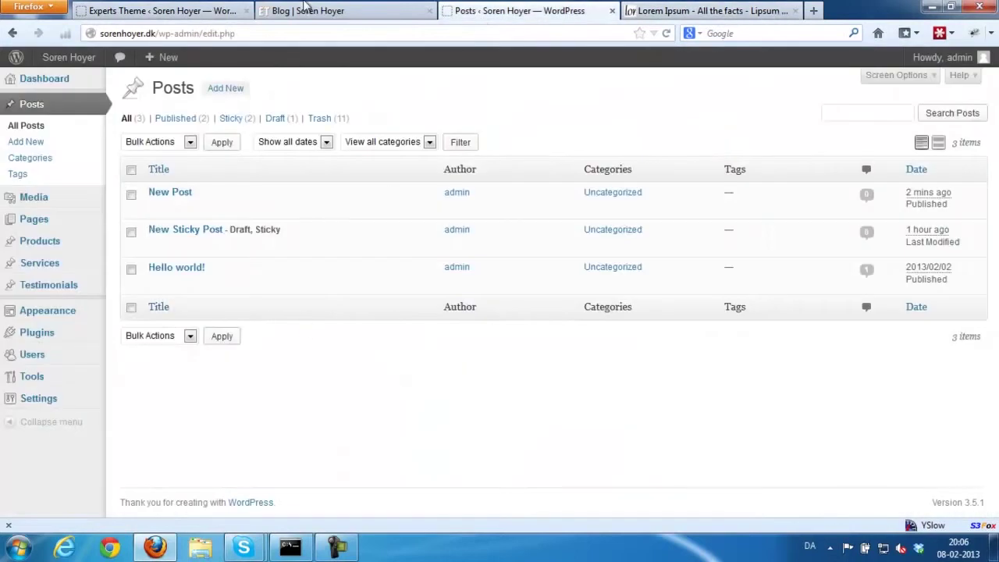
key(ctrl+shift+Tab)
click(172, 11)
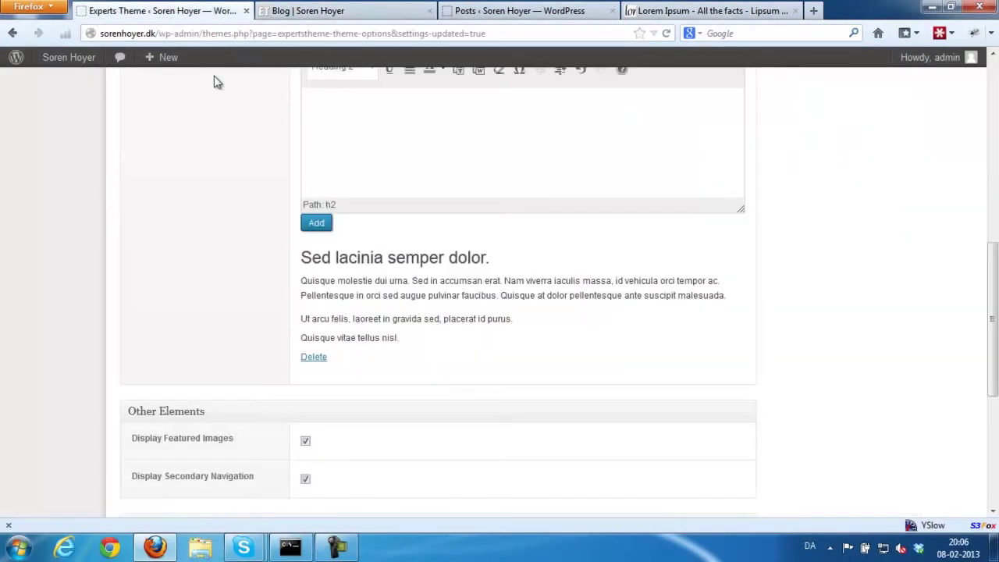
Paste the Mauris paragraph into the Content Slides editor and add it as a second slide.
click(392, 151)
key(ctrl+v)
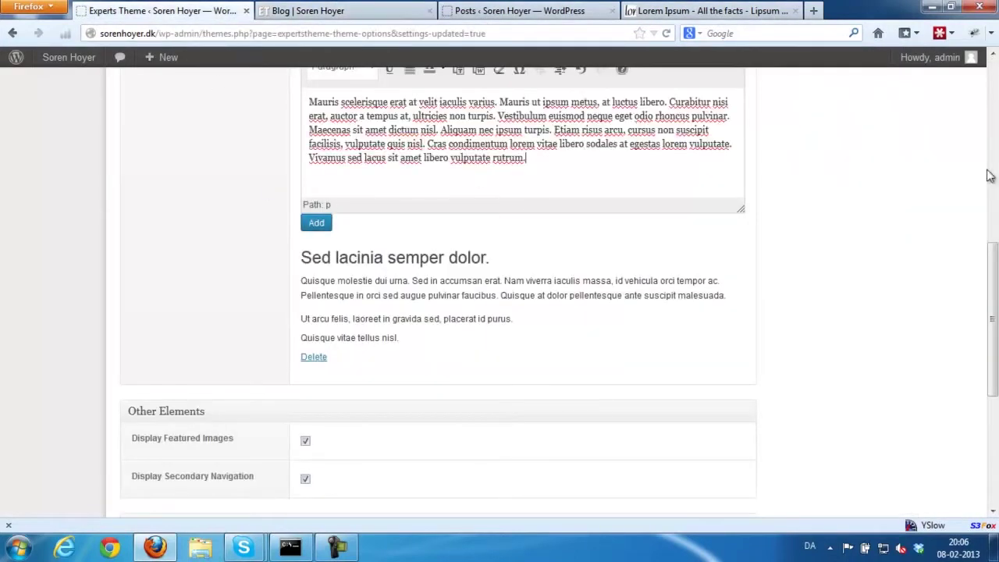
click(316, 223)
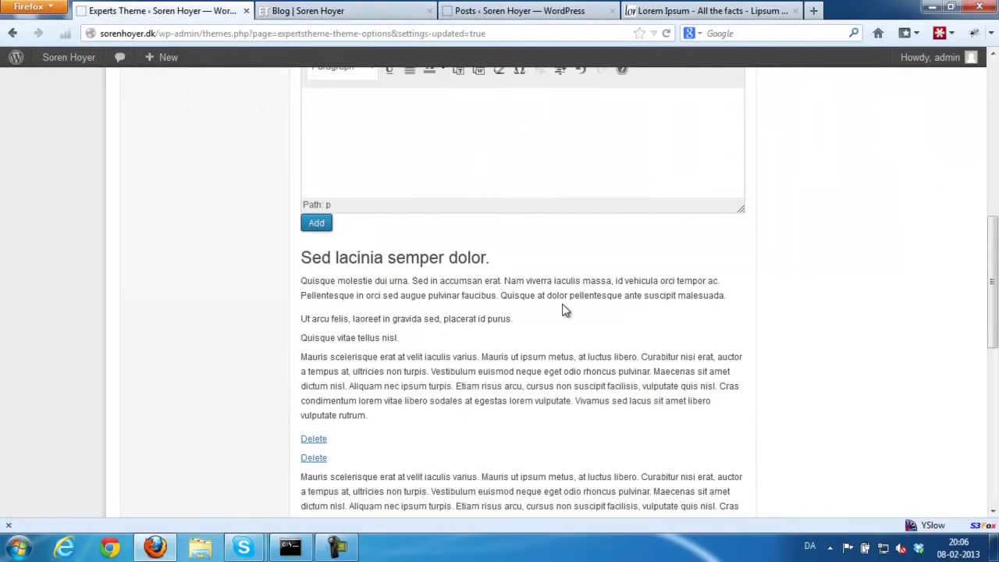
scroll(565, 310, down, 4)
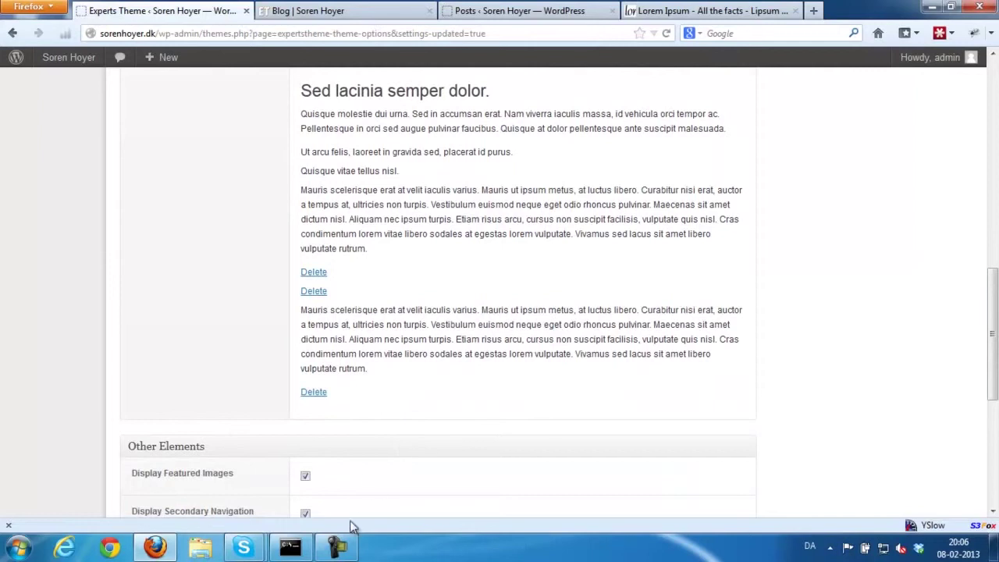
drag(991, 336, 990, 500)
click(157, 453)
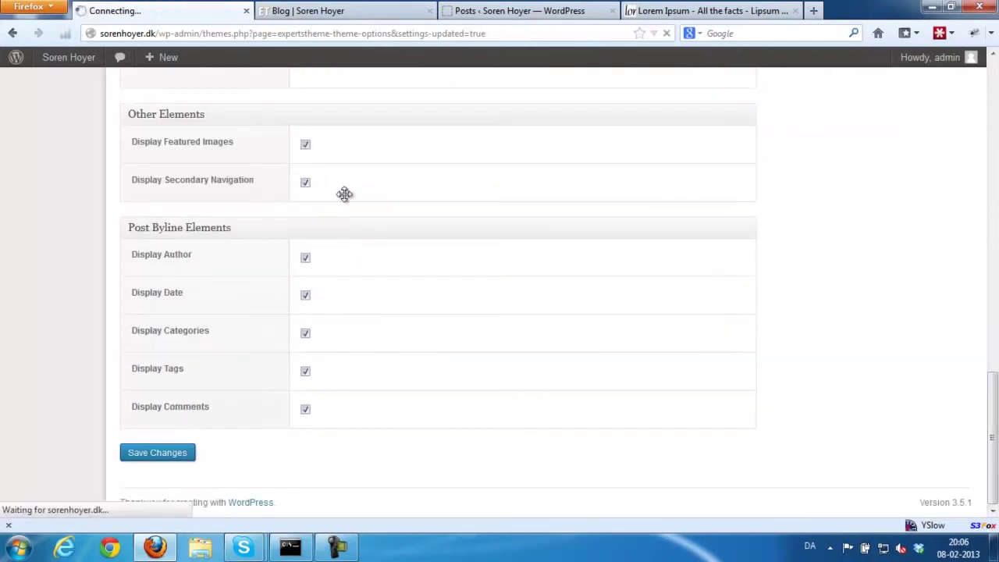
click(348, 10)
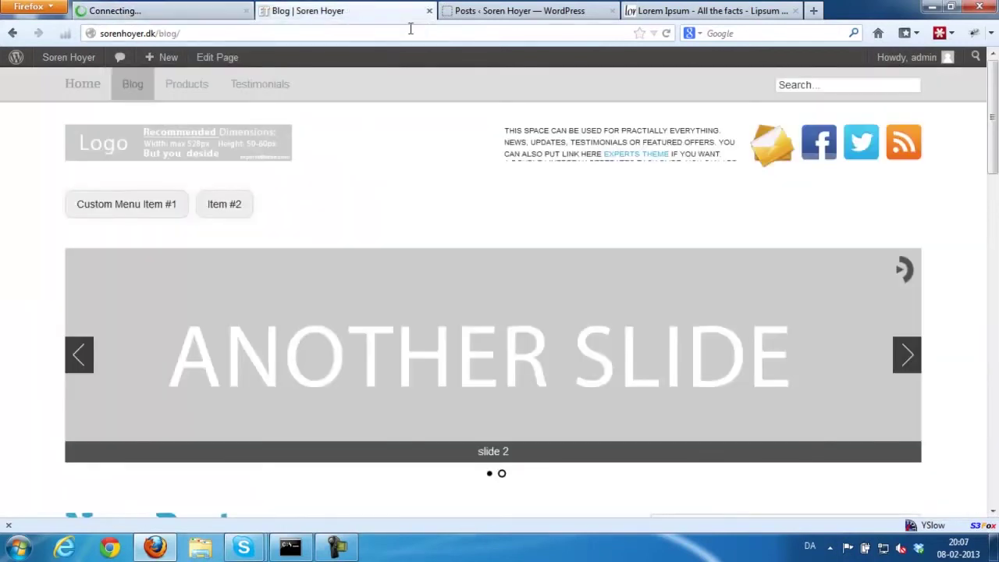
key(F5)
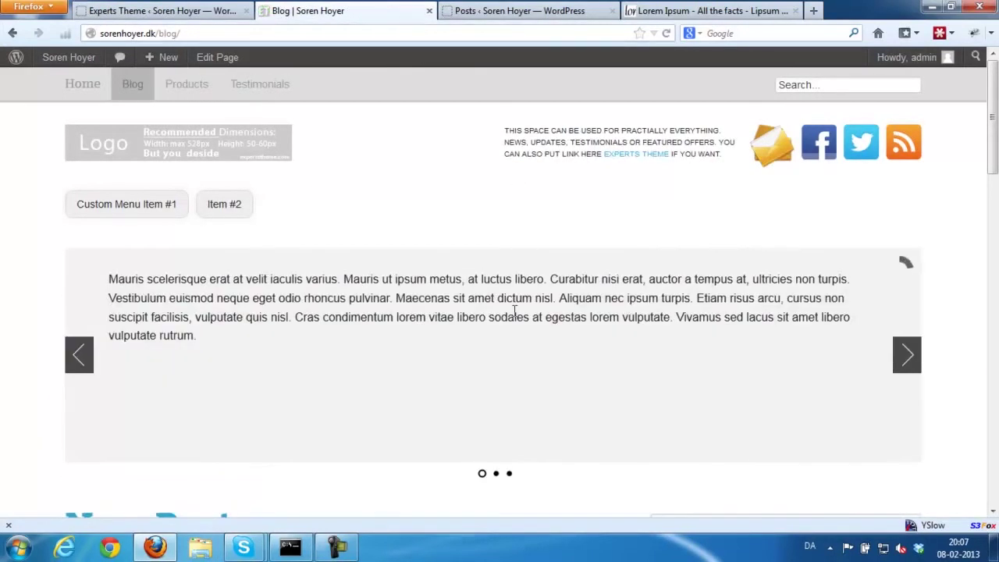
click(495, 475)
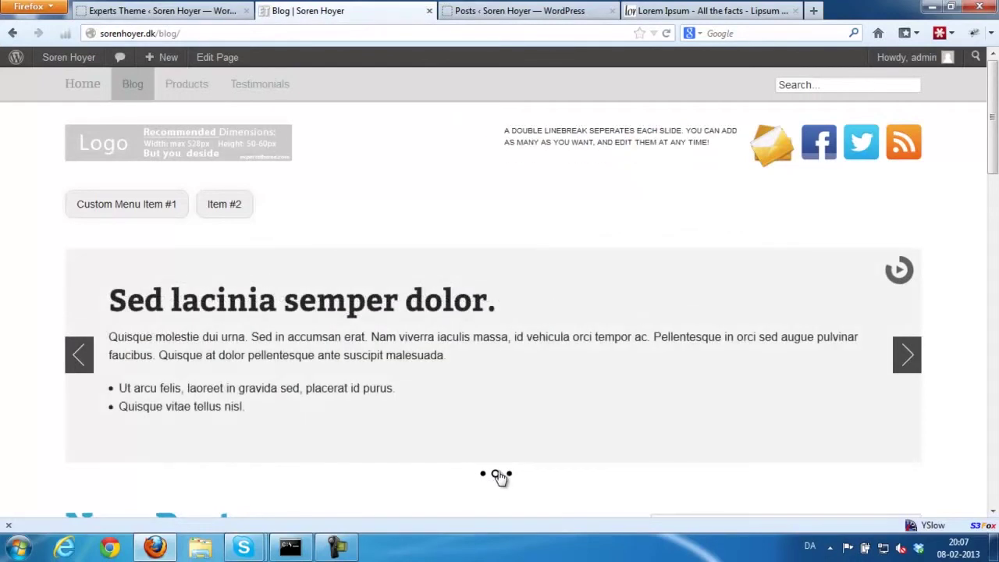
click(509, 475)
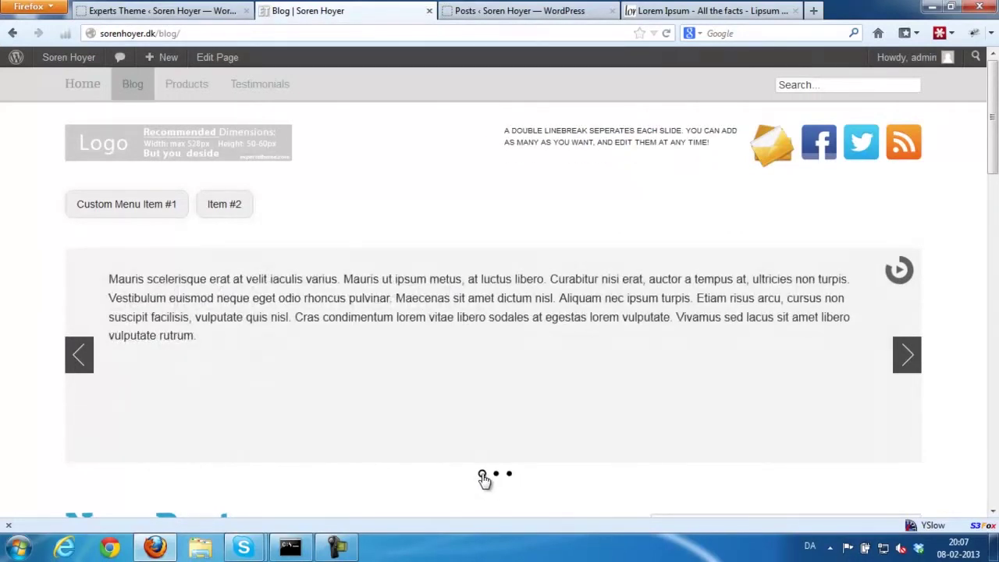
click(495, 474)
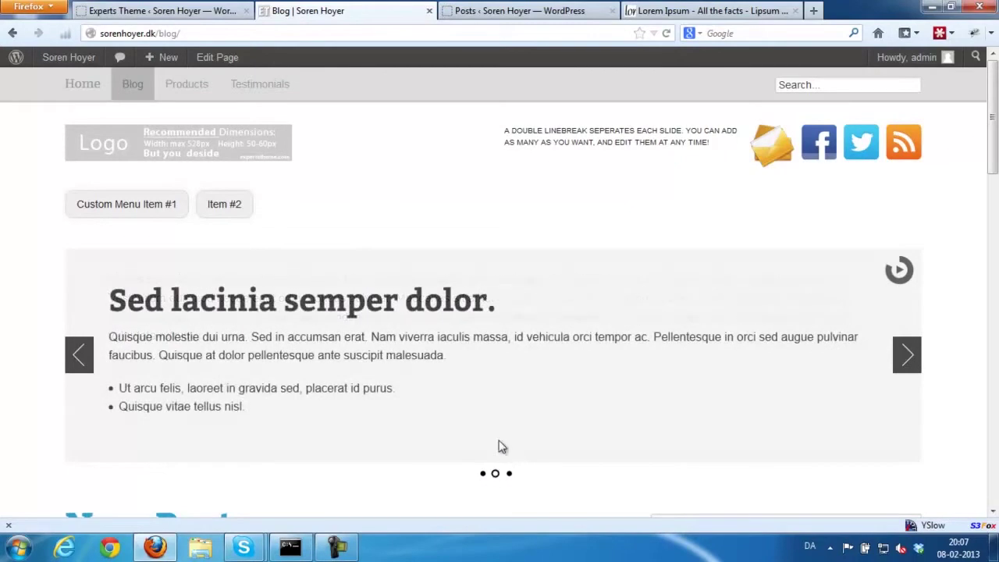
click(184, 11)
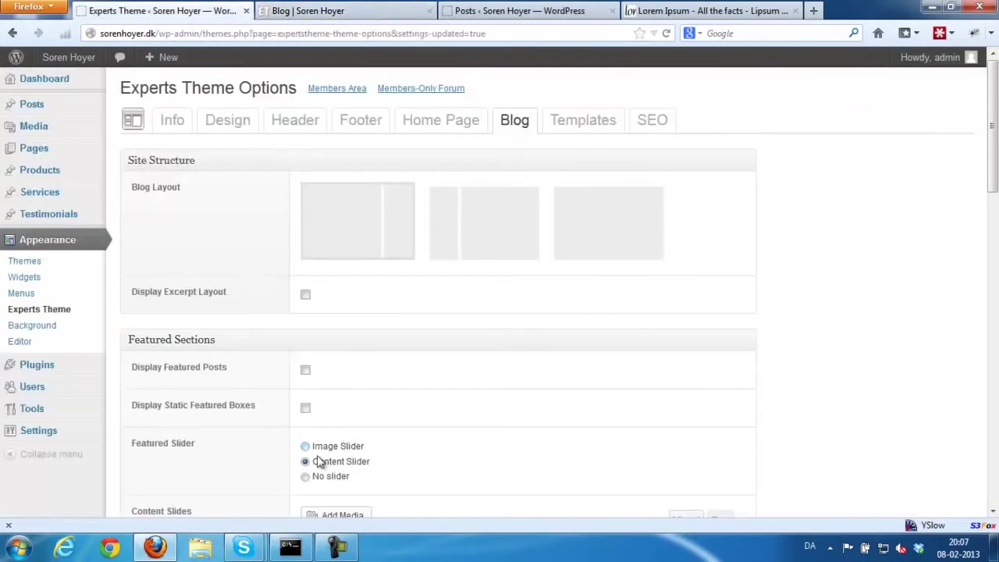
Set the featured slider to No slider, switch off Display Secondary Navigation, save, and view the blog.
click(305, 478)
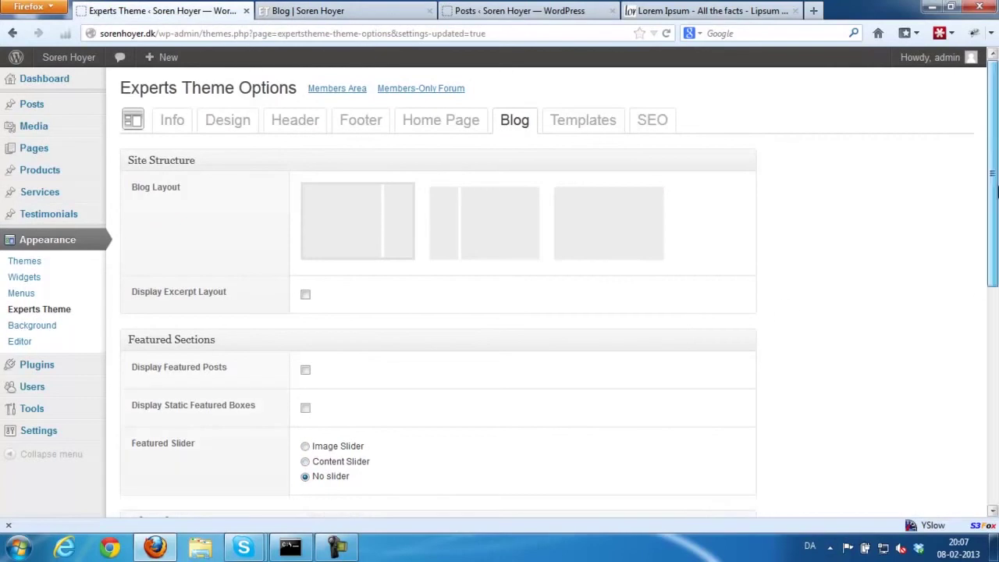
scroll(930, 393, down, 5)
scroll(929, 394, down, 1)
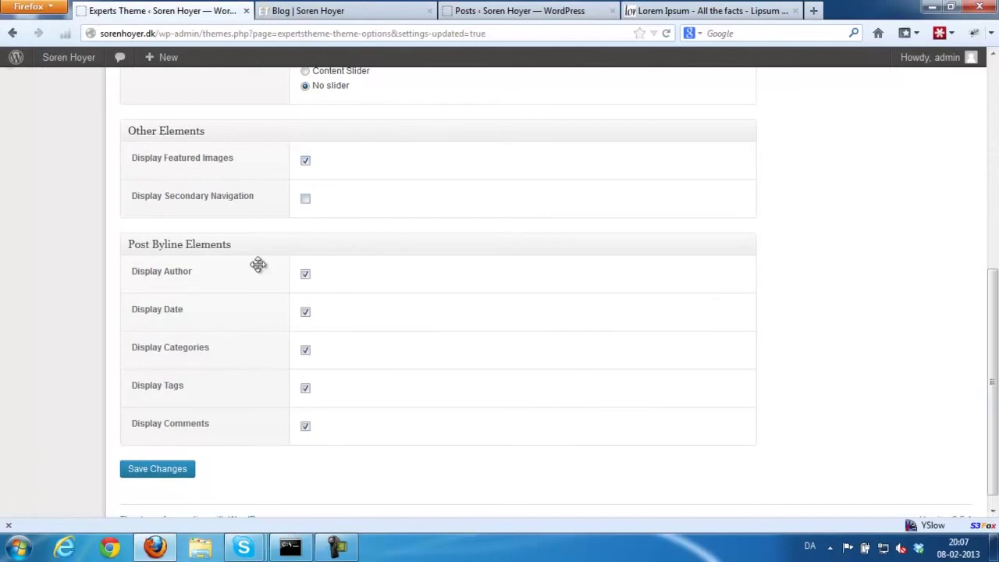
click(156, 468)
click(331, 16)
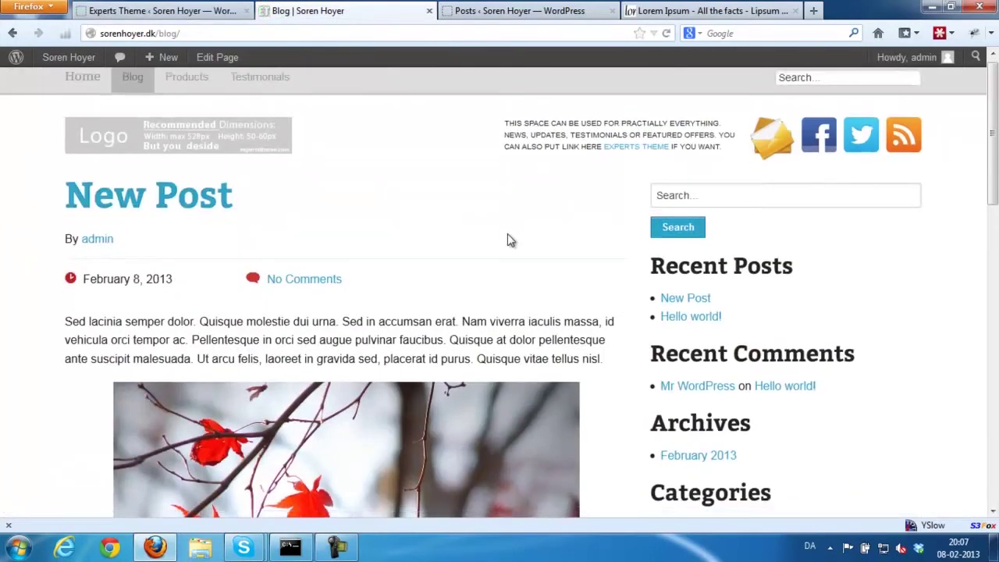
Return to the Experts Theme Options tab and scroll through the Blog settings showing No slider.
scroll(515, 240, down, 5)
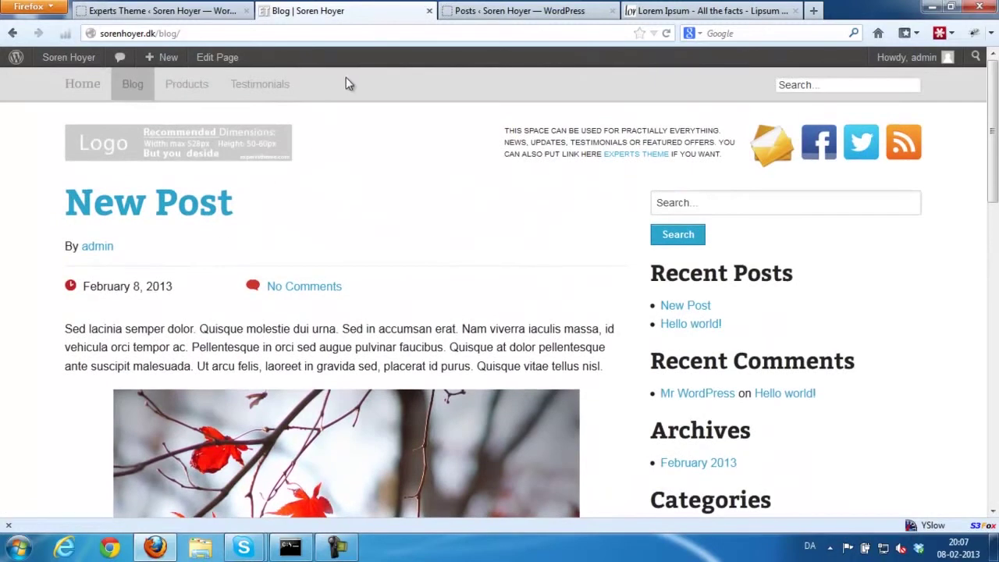
click(188, 11)
scroll(364, 292, down, 4)
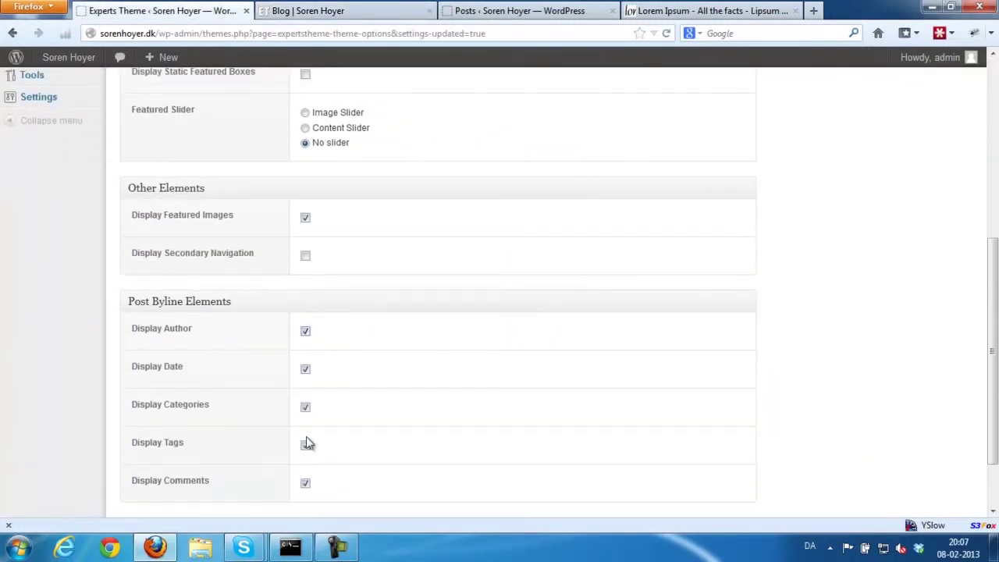
scroll(316, 444, down, 1)
scroll(336, 430, up, 4)
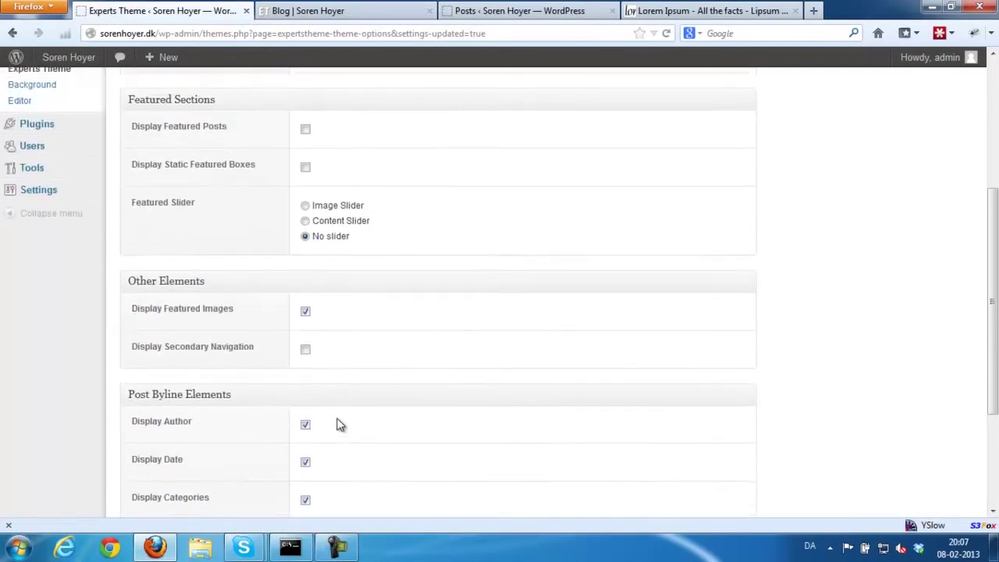
scroll(334, 419, up, 1)
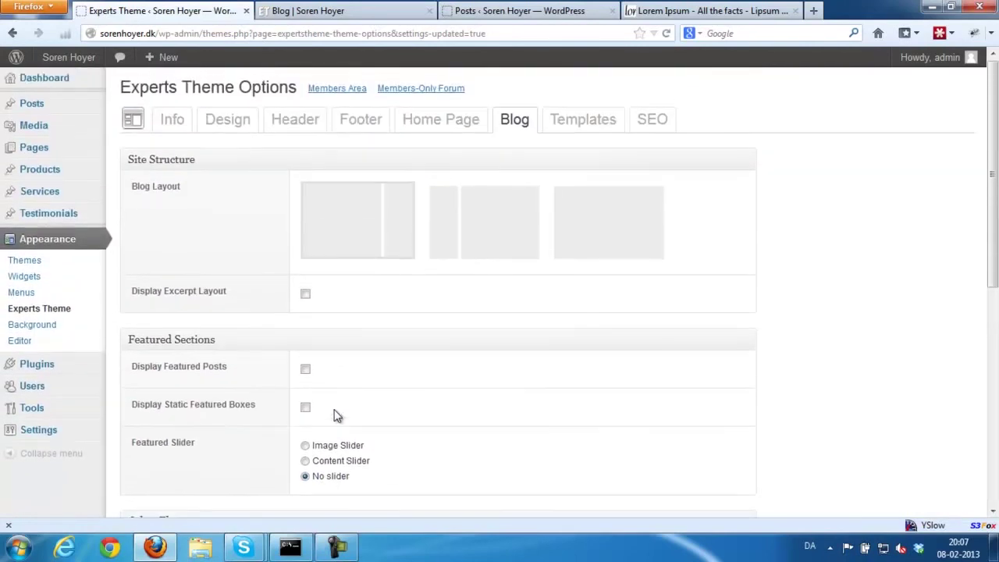